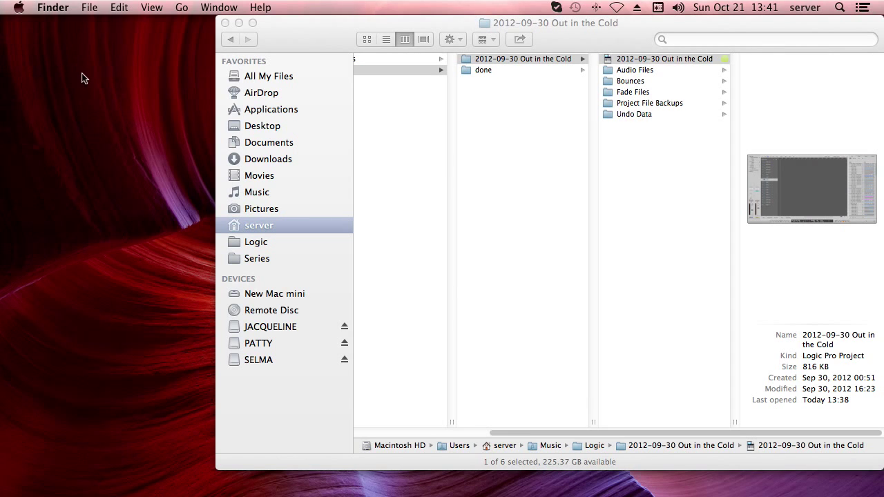
- Reselect the 2012-09-30 Out in the Cold project file in its containing folder
left_click(474, 208)
left_click(481, 205)
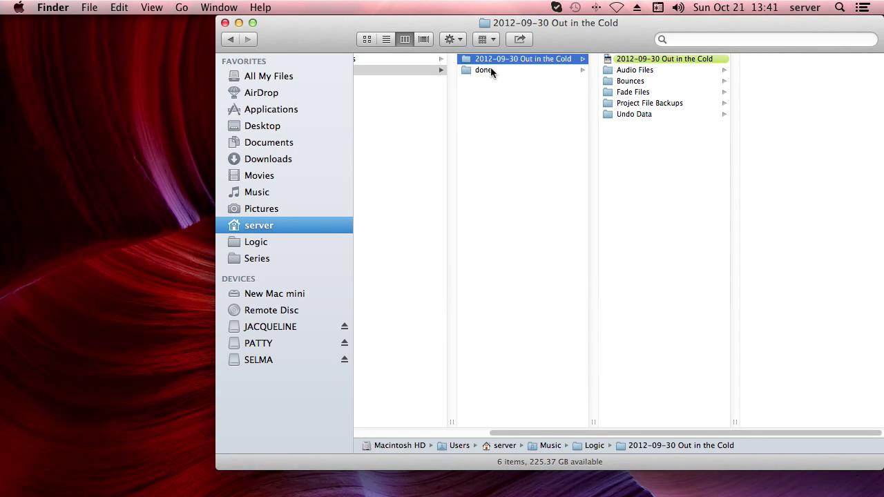
key("Right")
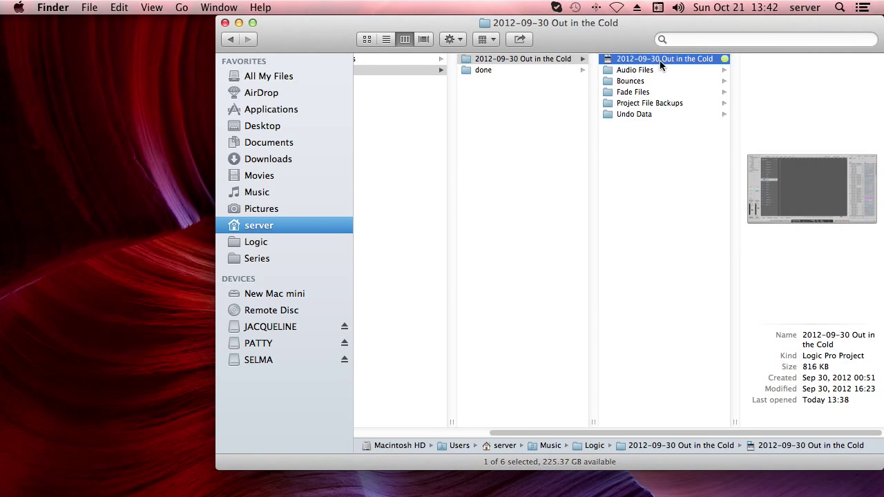
- Tick Locked in the project file's Get Info window, then close the window
right_click(660, 65)
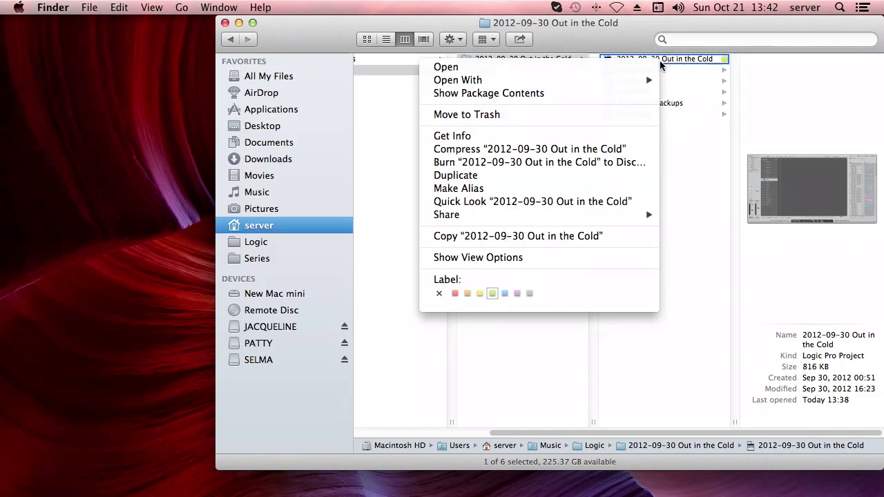
left_click(578, 135)
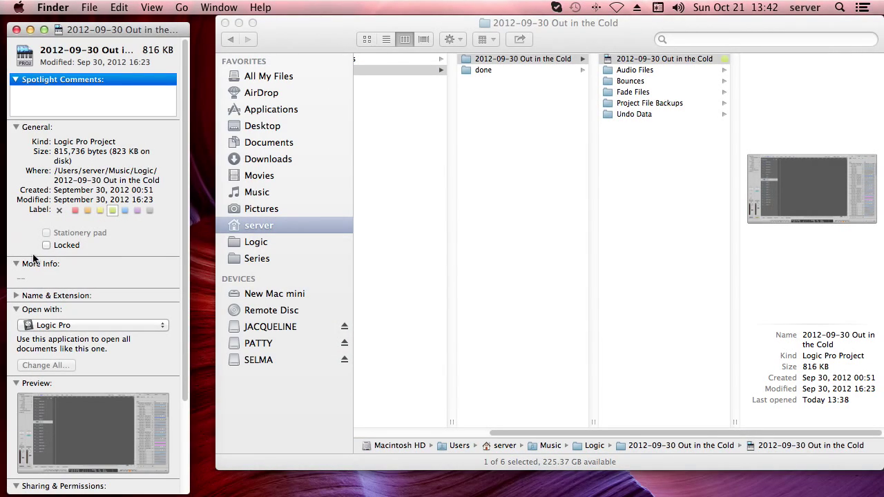
left_click(47, 245)
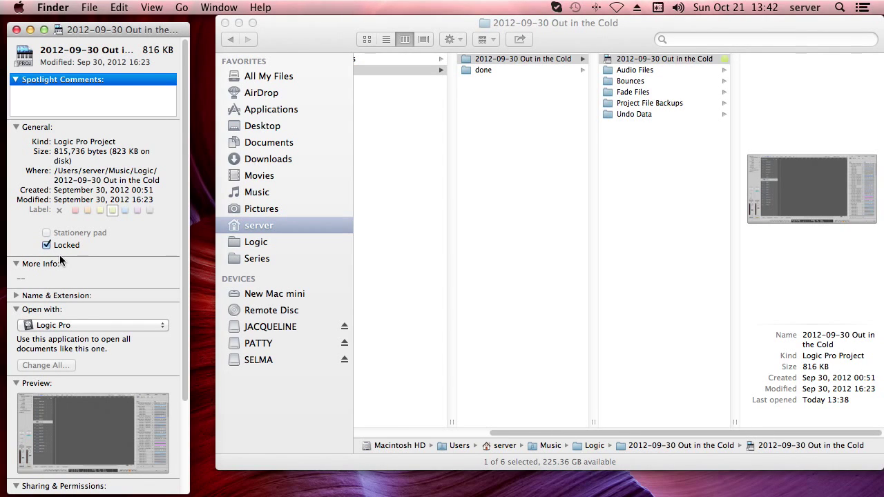
left_click(16, 31)
- Browse Audio Files, Bounces, Fade Files, Project File Backups and Undo Data, then open the project with Cmd+O
left_click(687, 275)
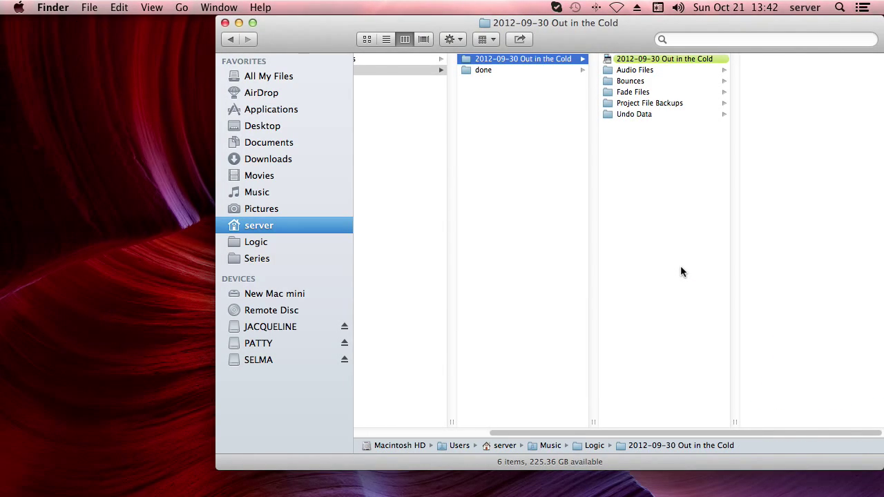
key("Down")
key("Down")
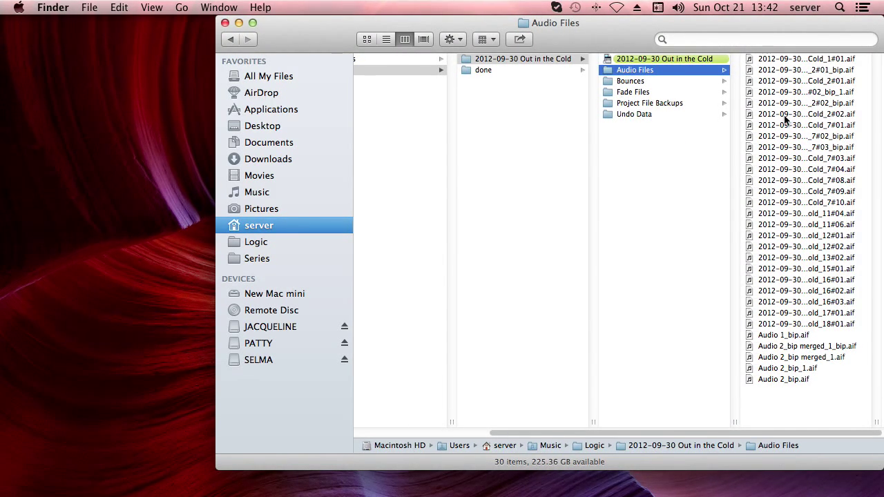
key("Down")
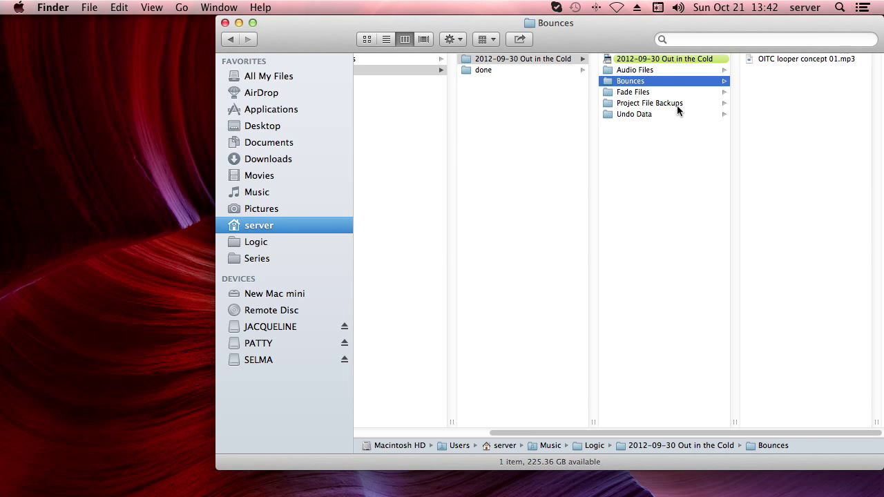
key("Down")
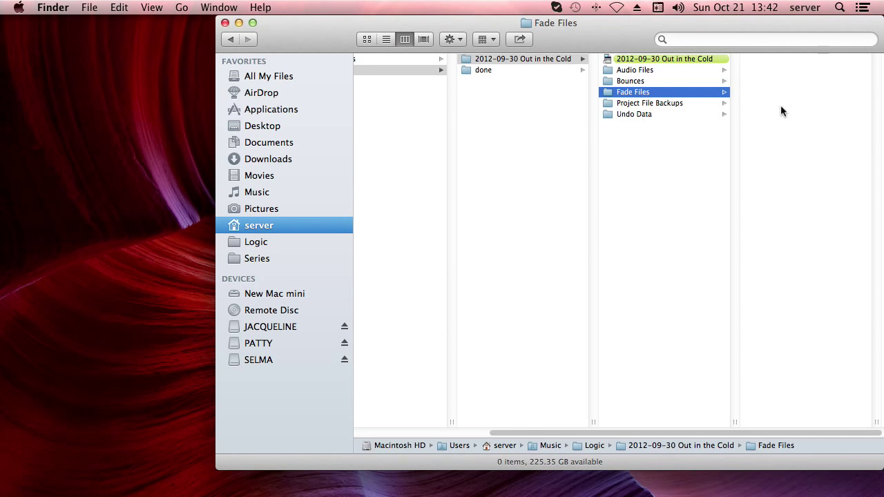
key("Down")
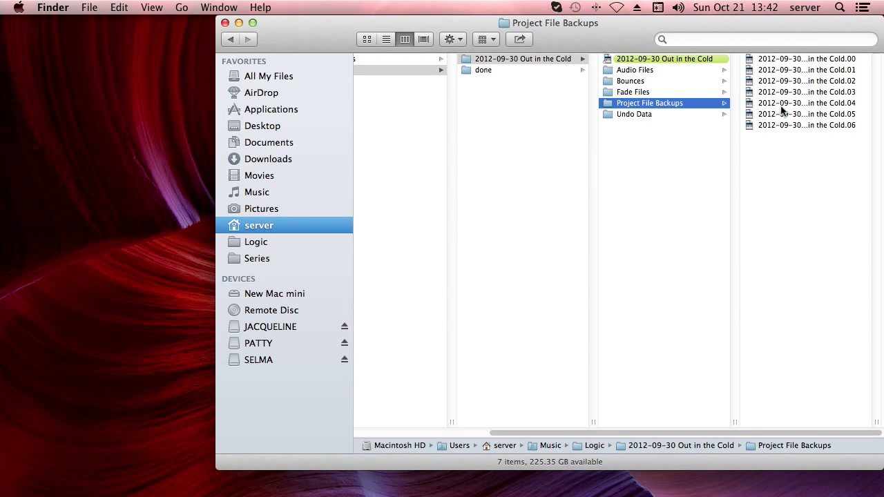
key("Down")
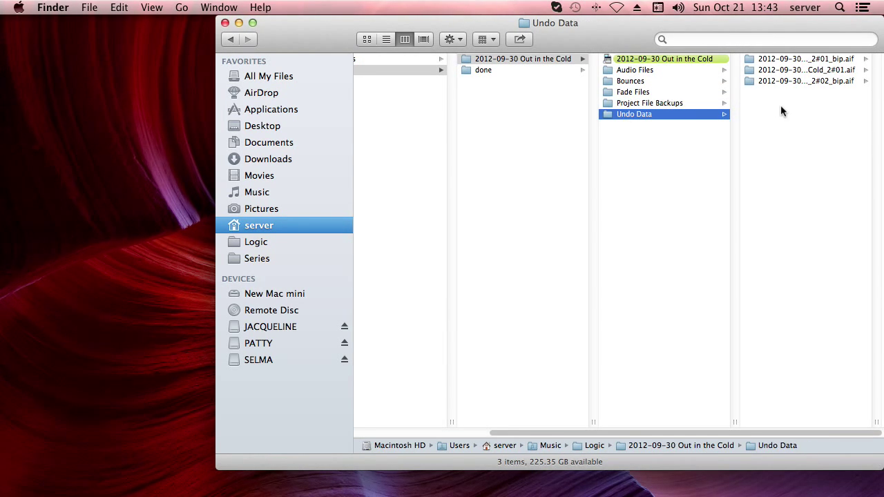
key("Up")
key("Up")
key("Up")
key("Up")
key("Up")
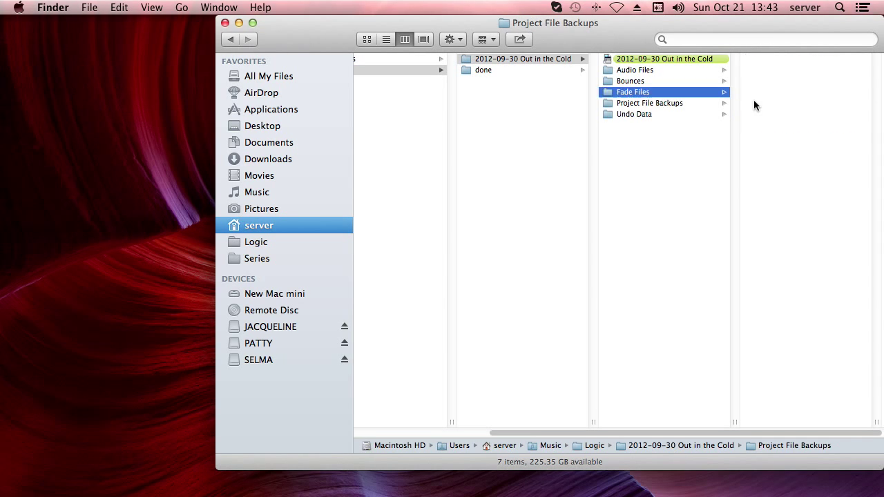
key("super+o")
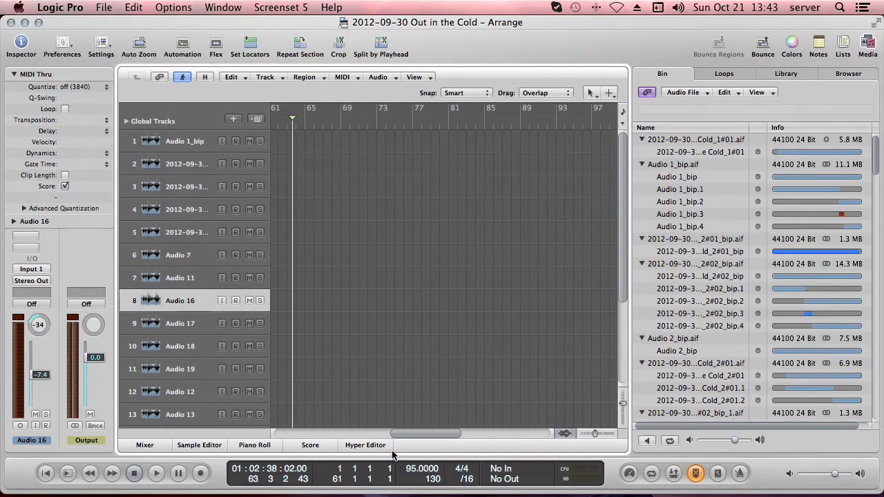
- Scroll to bar 1, zoom out to fit the whole song and 18 tracks, and show the Bin
left_click_drag(409, 434, 288, 423)
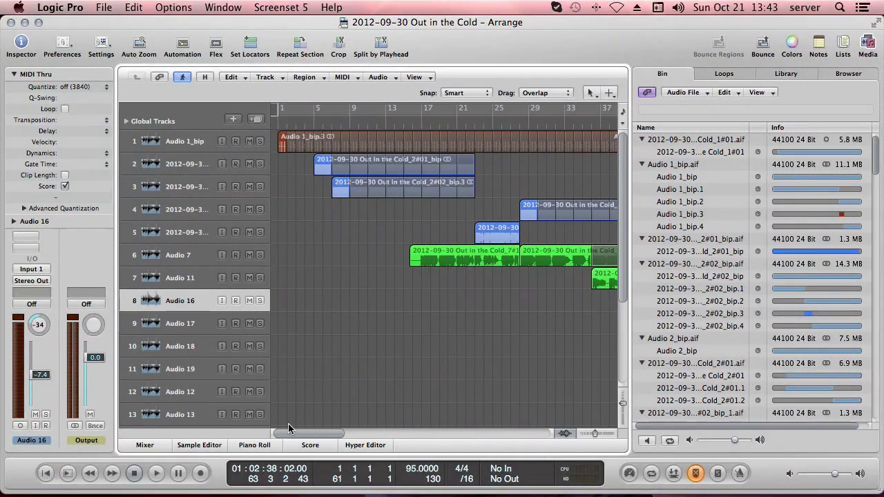
left_click(281, 138)
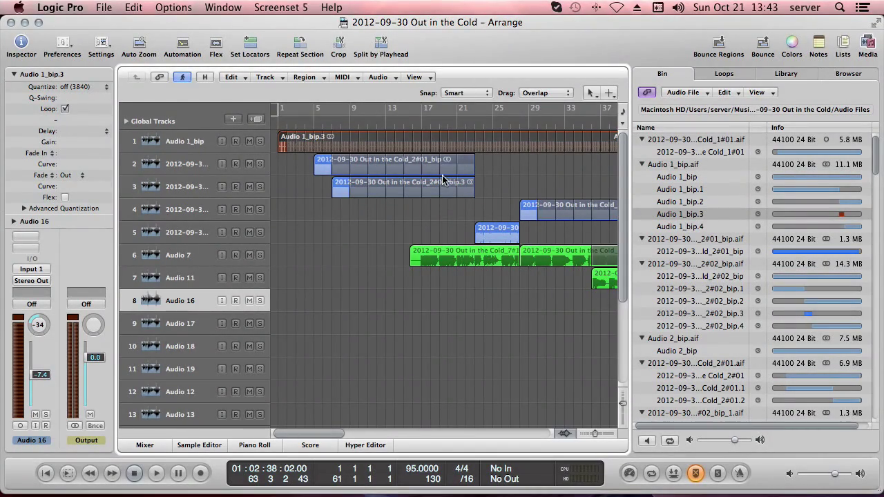
left_click(405, 231)
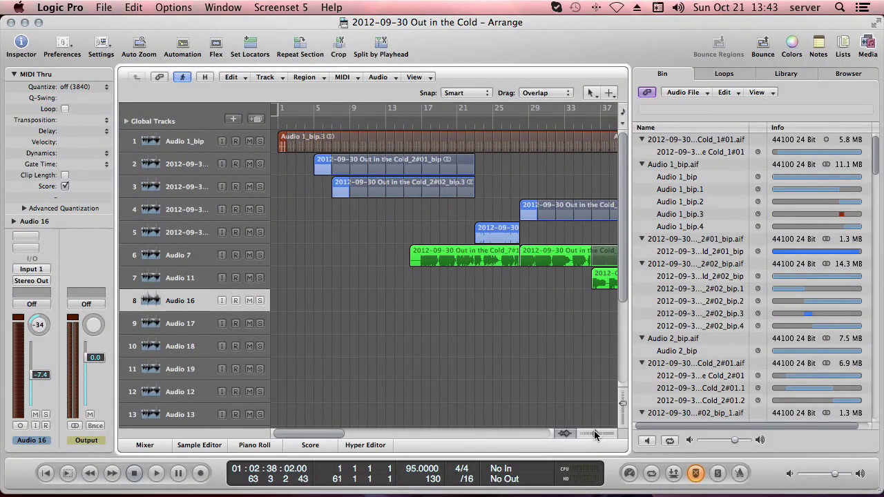
left_click_drag(595, 433, 593, 434)
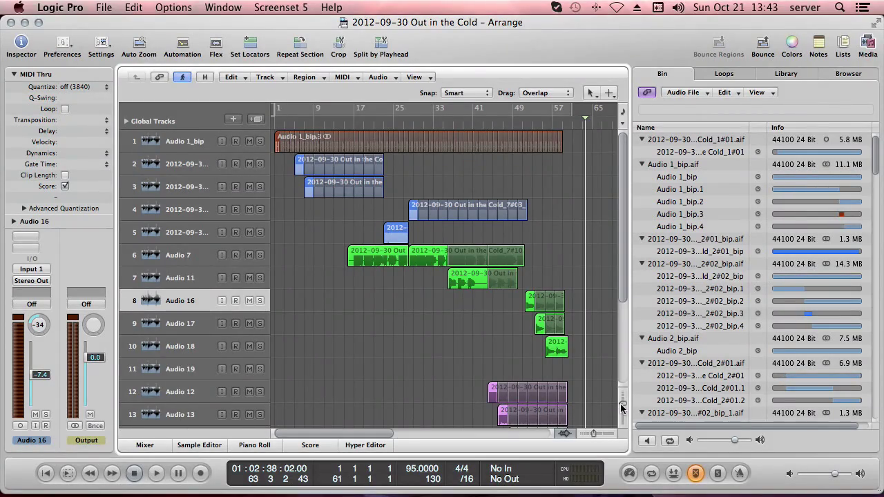
left_click_drag(621, 407, 622, 400)
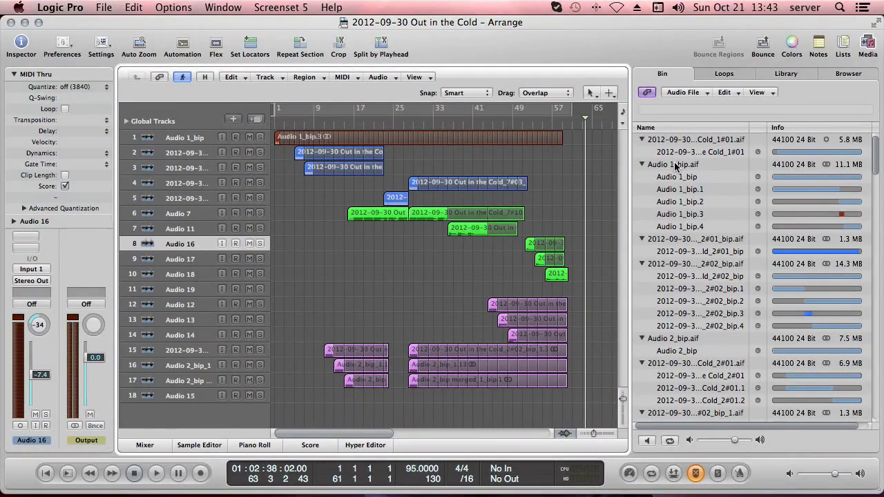
left_click(874, 47)
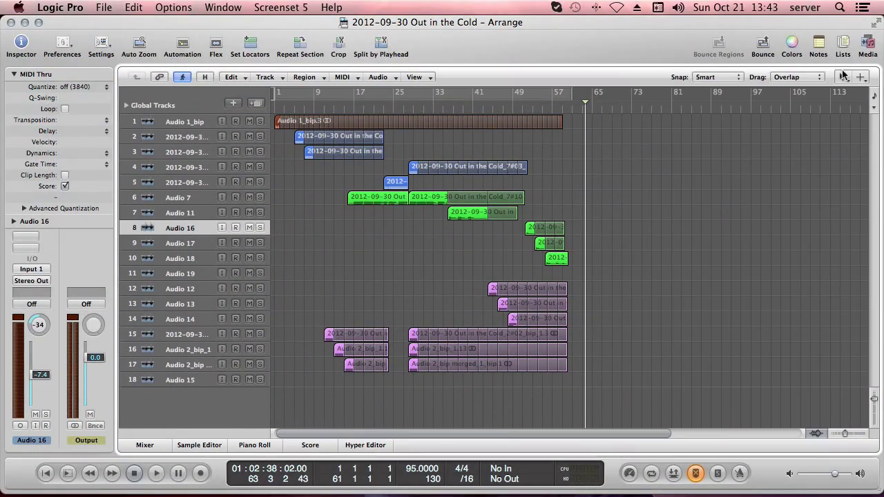
left_click(874, 47)
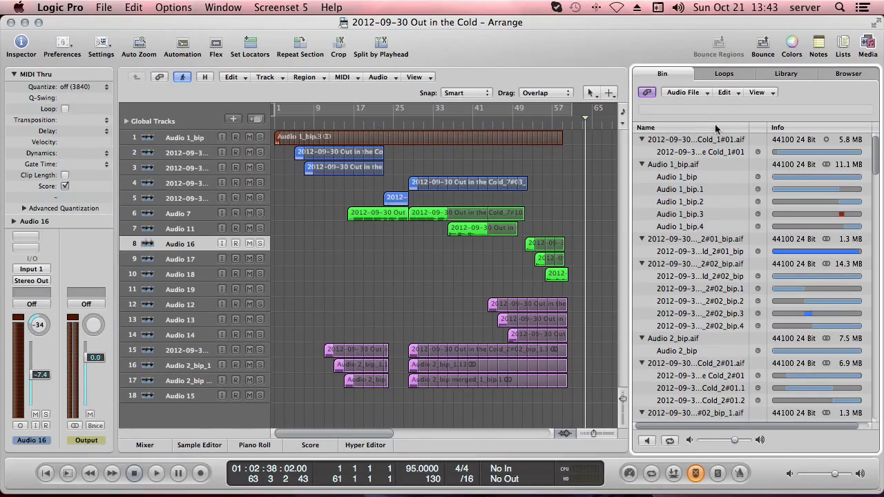
mouse_move(880, 155)
left_mouse_down()
mouse_move(875, 406)
mouse_move(876, 155)
left_mouse_up()
- Delete all unused regions from the Bin using Edit > Select Unused, then select Audio 1_bip.3
left_click(703, 93)
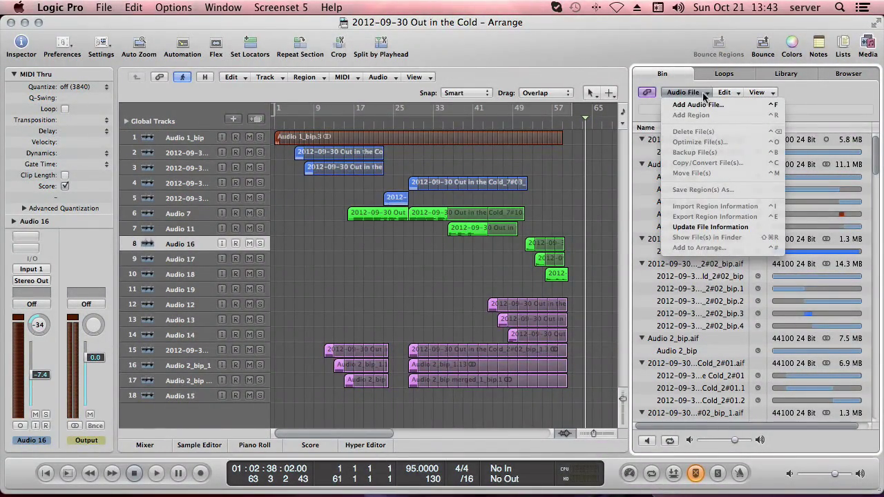
left_click(729, 96)
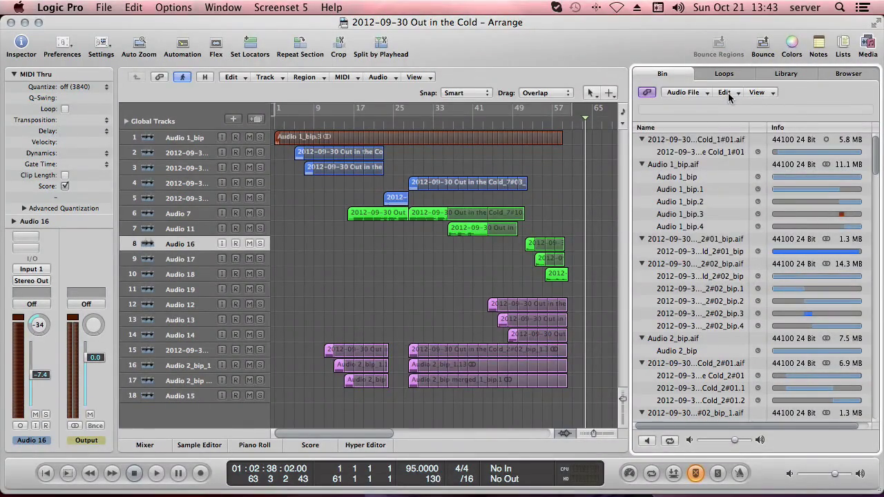
left_click(728, 96)
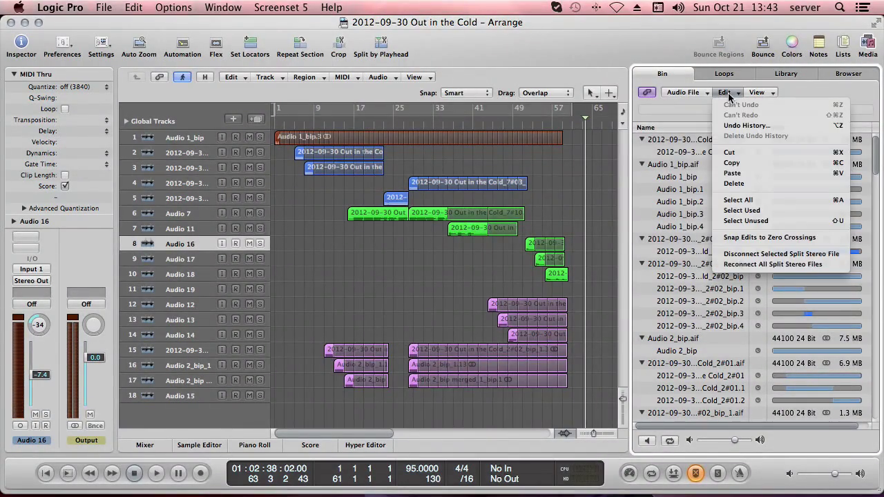
left_click(745, 221)
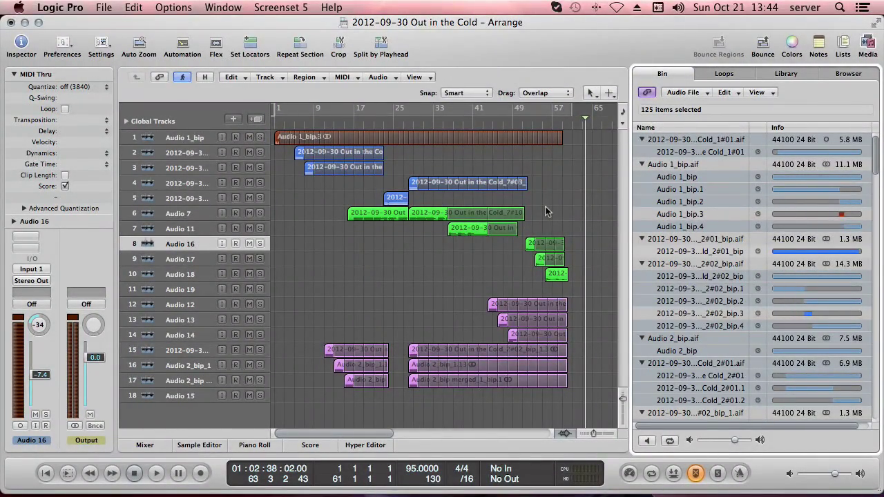
key("BackSpace")
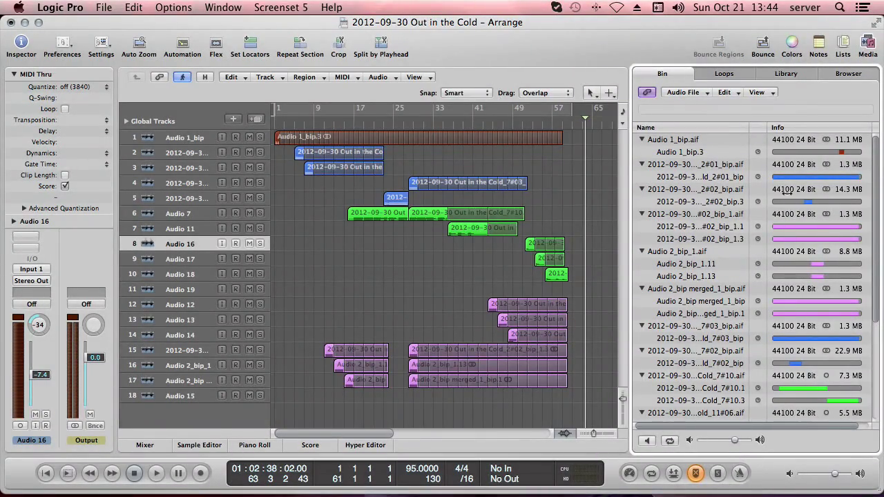
left_click(714, 154)
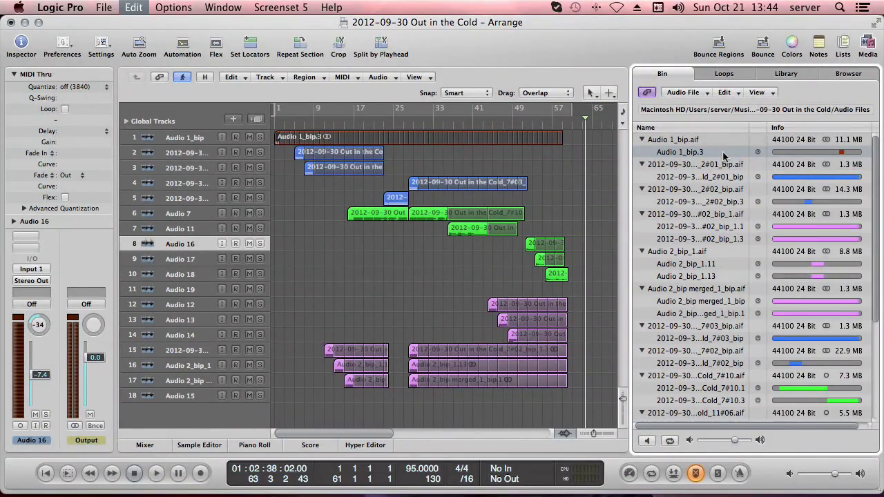
- Select all 35 Bin items and open Audio File > Optimize File(s)…
key("super+a")
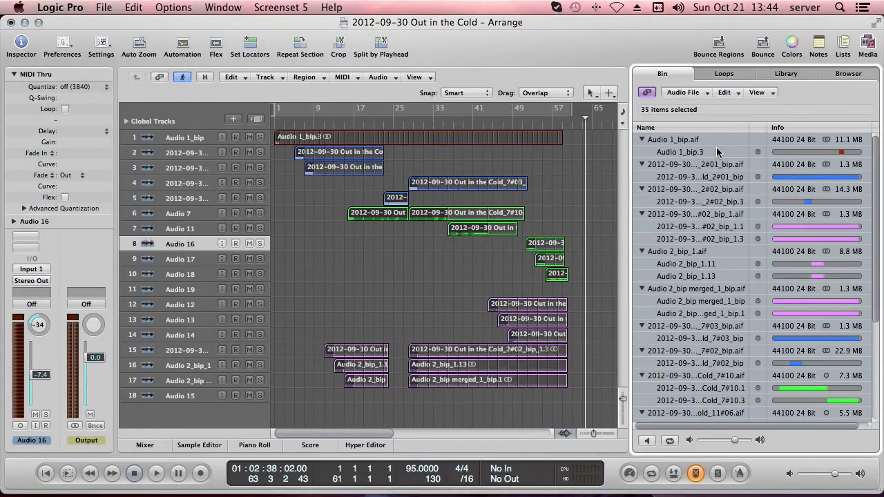
left_click(702, 92)
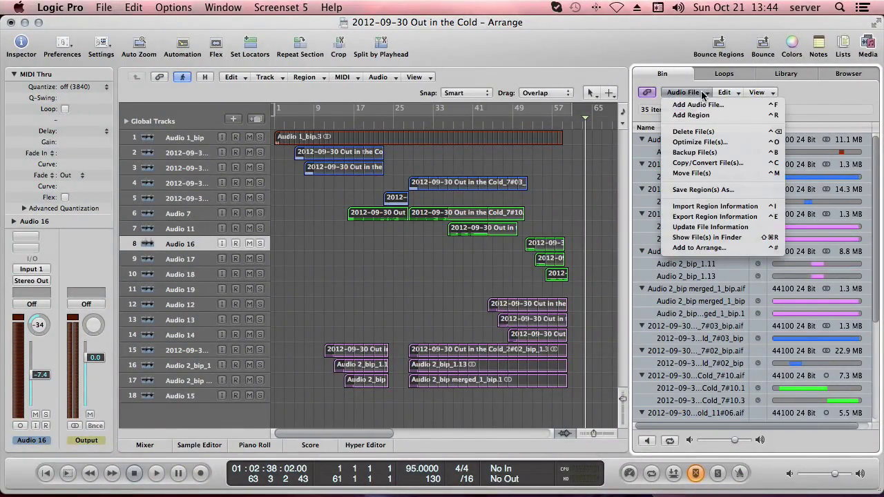
left_click(716, 143)
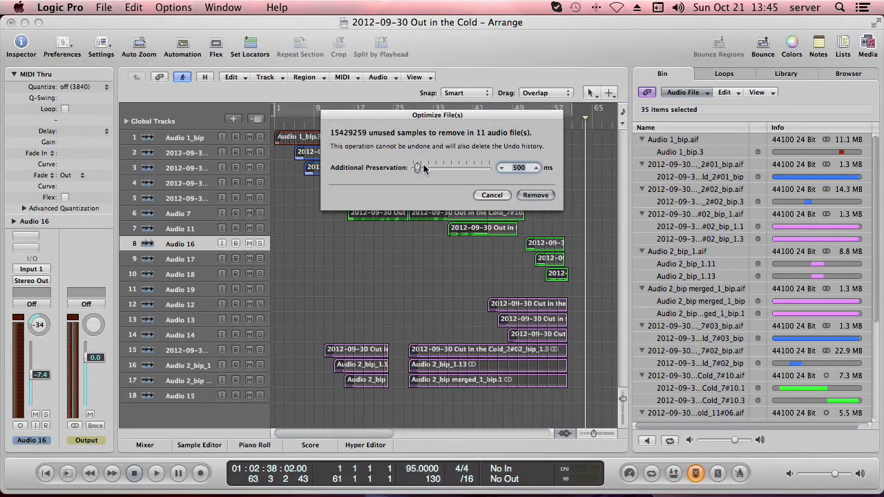
- Remove the unused audio, keeping the 500 ms Additional Preservation
left_click_drag(484, 116, 477, 149)
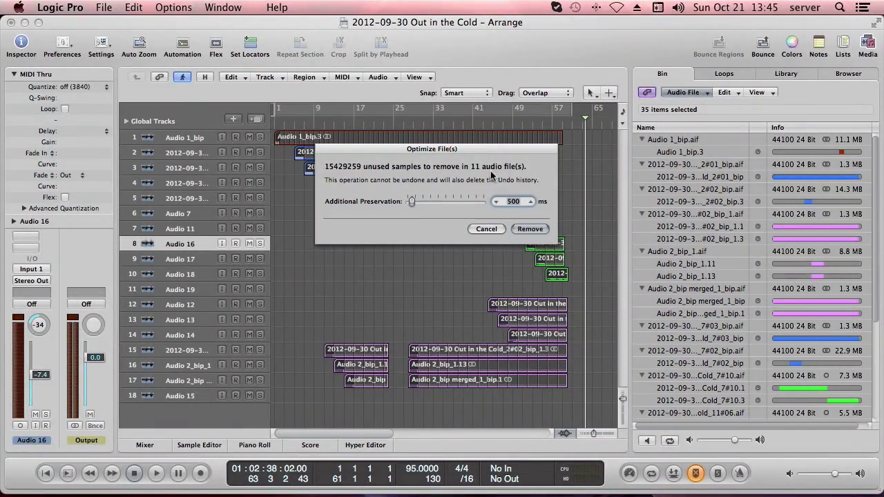
left_click(537, 232)
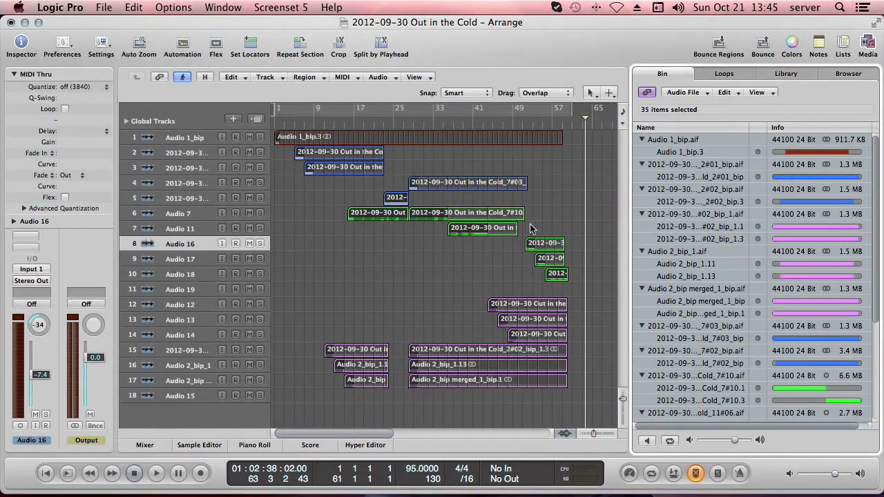
left_click(443, 265)
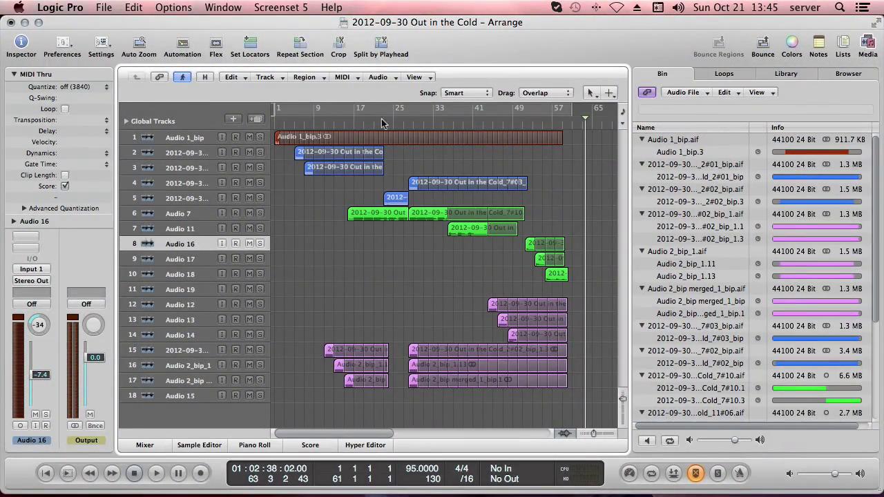
left_click(725, 153)
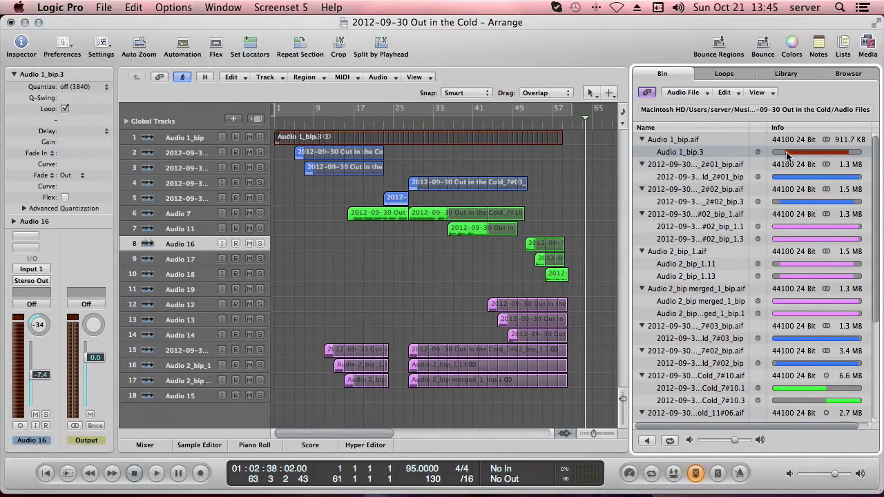
left_click_drag(846, 156, 784, 159)
scroll(839, 252, "down", 3)
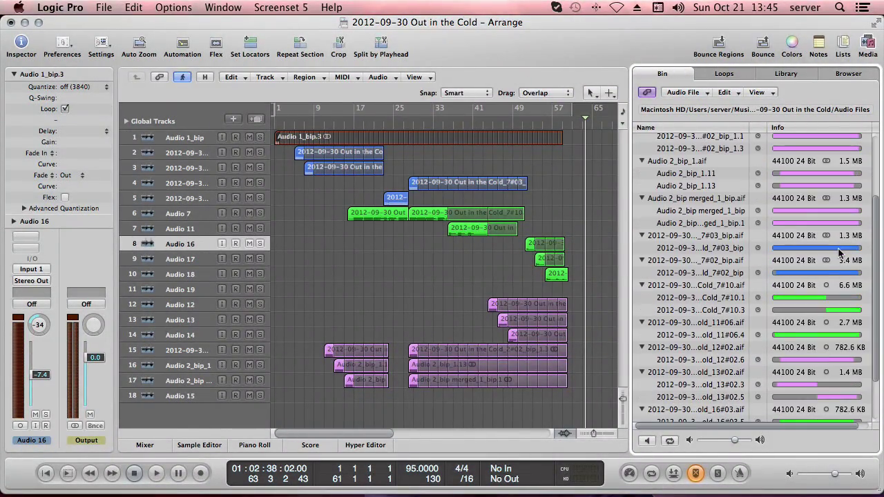
scroll(839, 252, "down", 2)
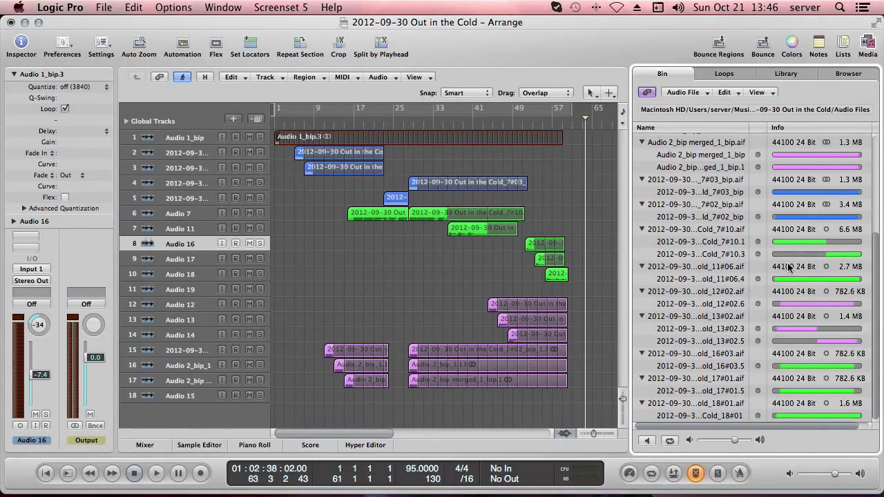
scroll(784, 270, "up", 5)
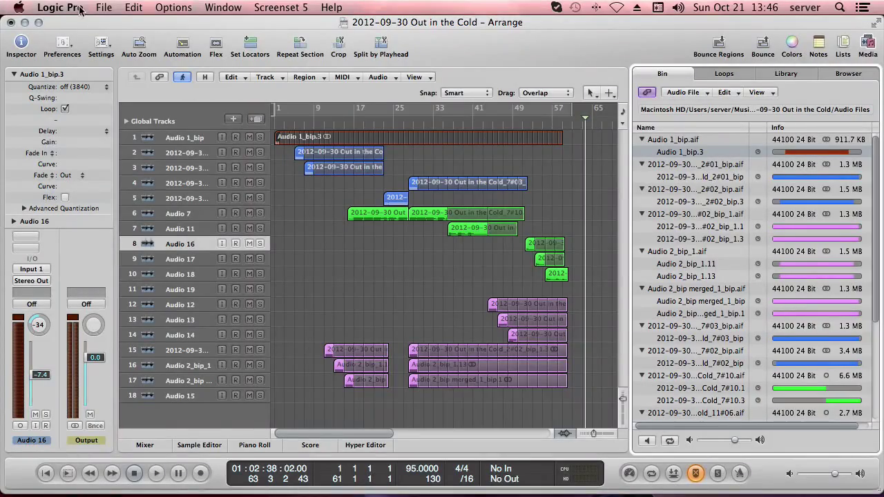
- Save As into a new Logic subfolder '2012-09-30 Out in the Cold (logic project)', accepting the privileges alert
left_click(109, 6)
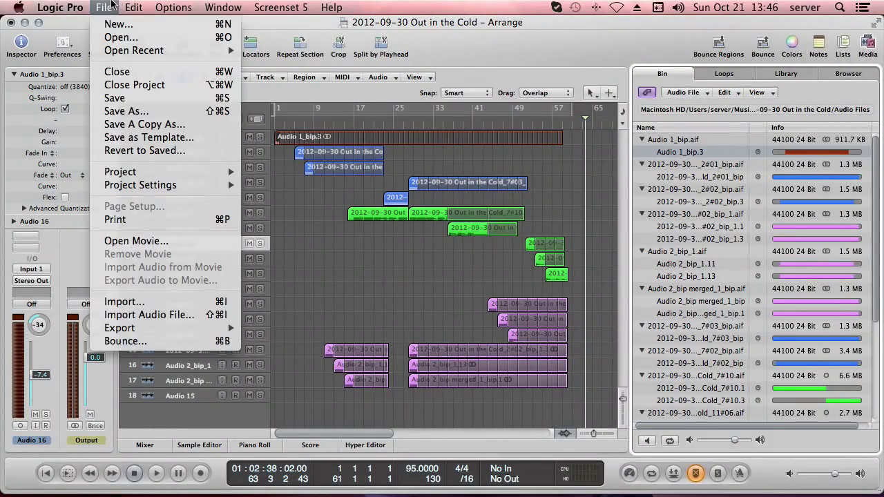
left_click(141, 114)
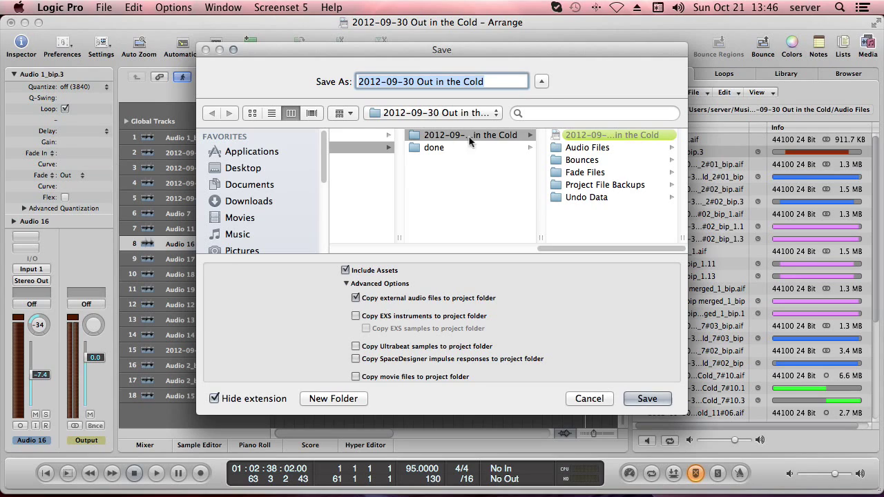
left_click(372, 146)
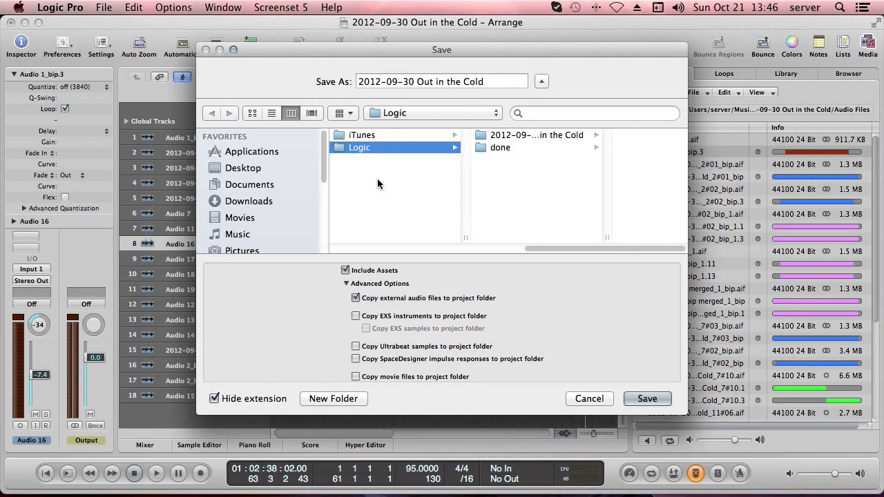
left_click(327, 398)
type("2012-09-30 Out in the Cold")
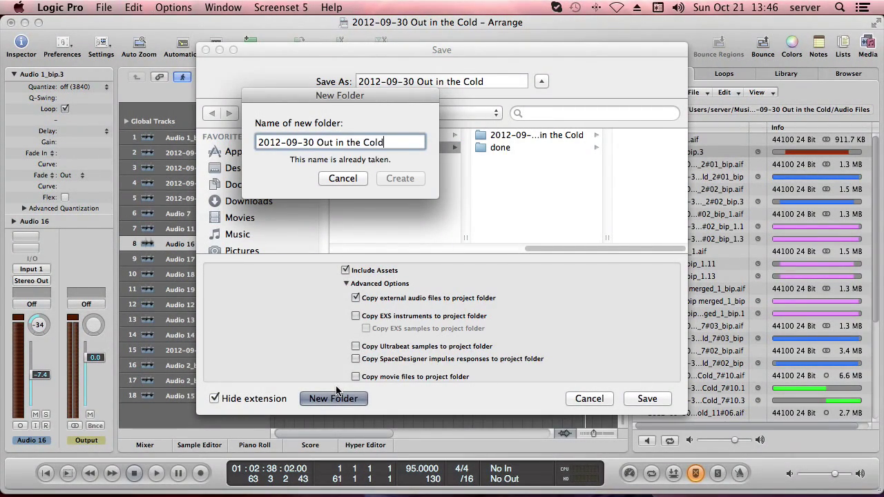
type("(logic")
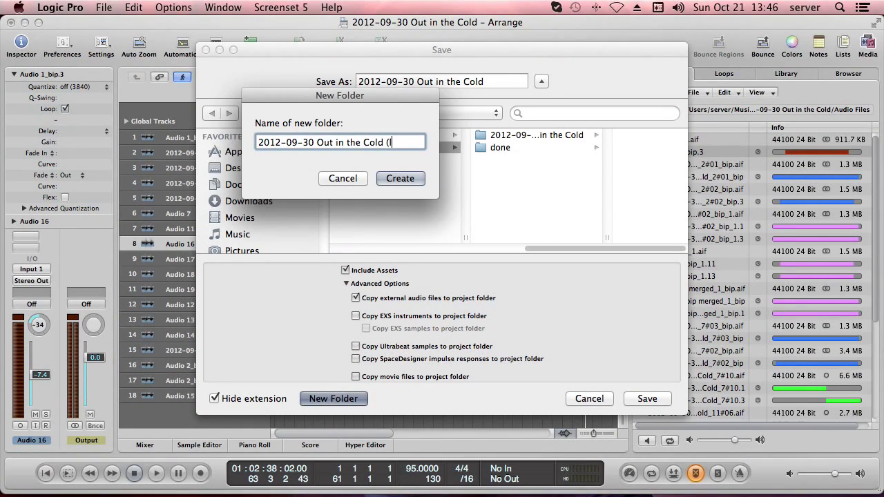
type(" pro")
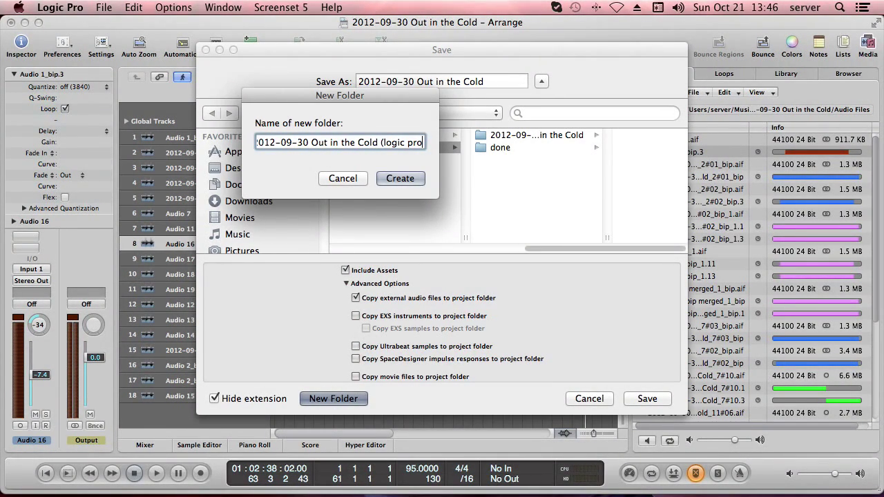
type("ject)")
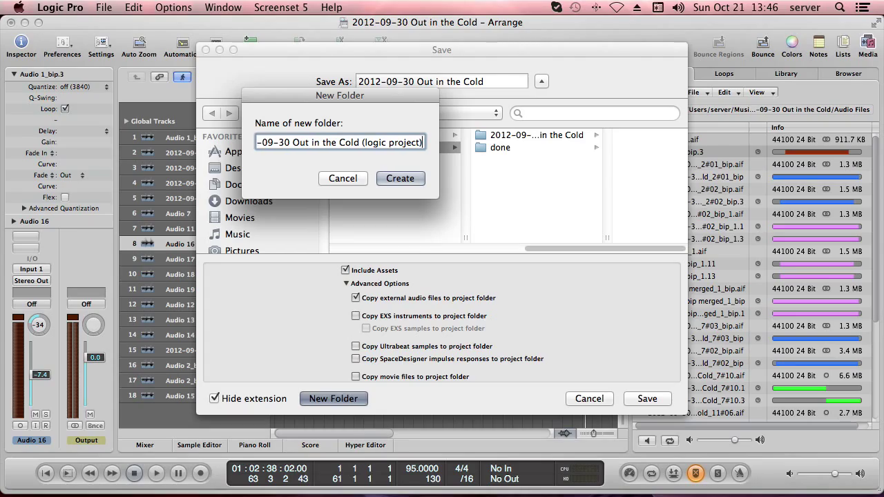
key("Return")
key("Return")
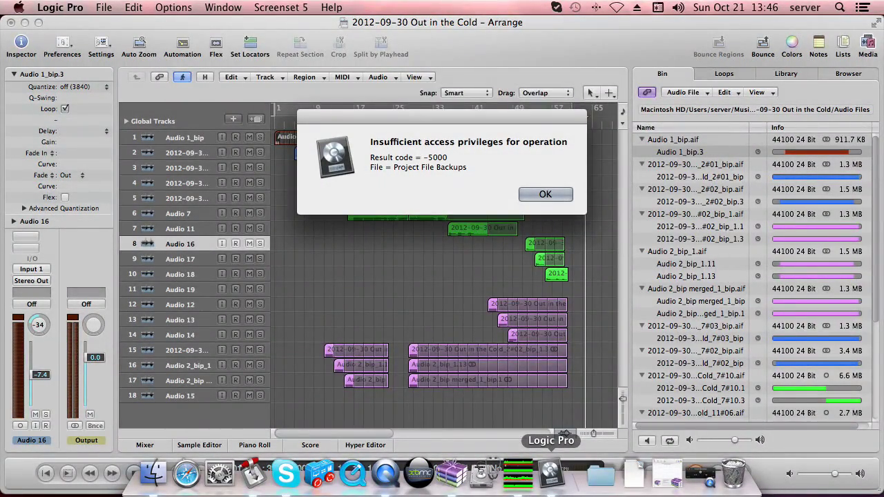
key("Return")
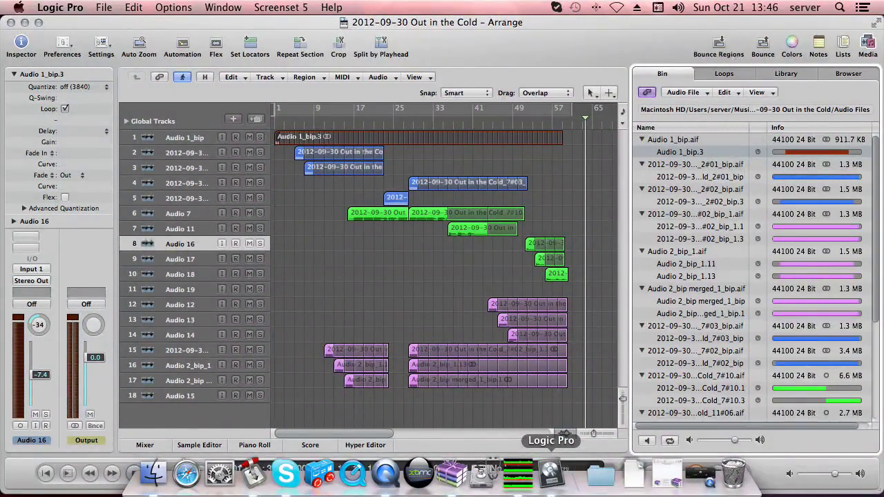
- Show Get Info for both project folders: original 109.7 MB, new copy 29.2 MB
left_click(154, 473)
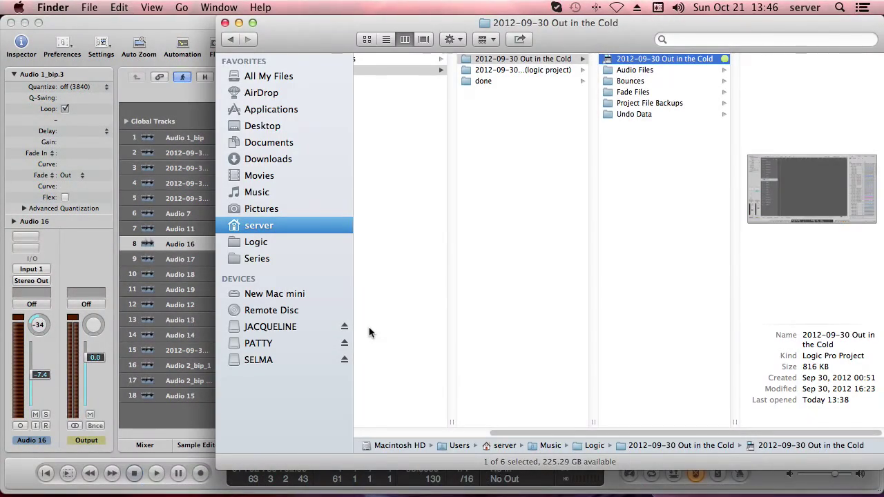
key("Left")
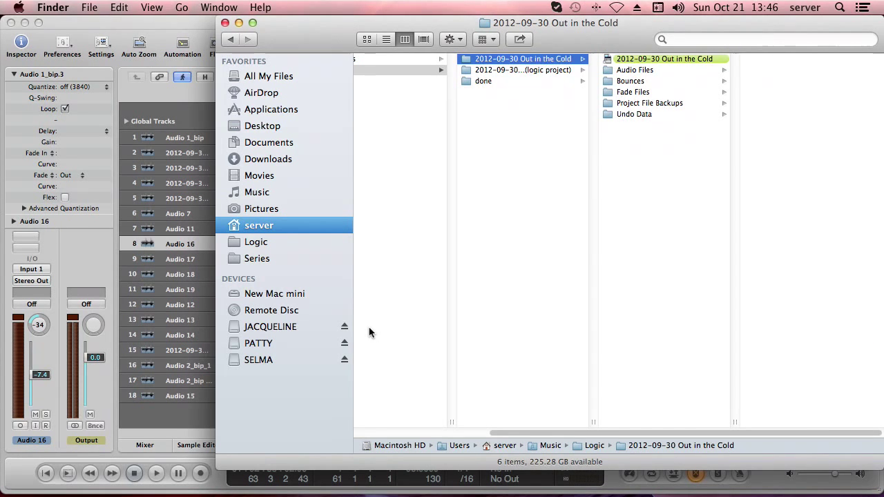
key("shift+Down")
key("super+i")
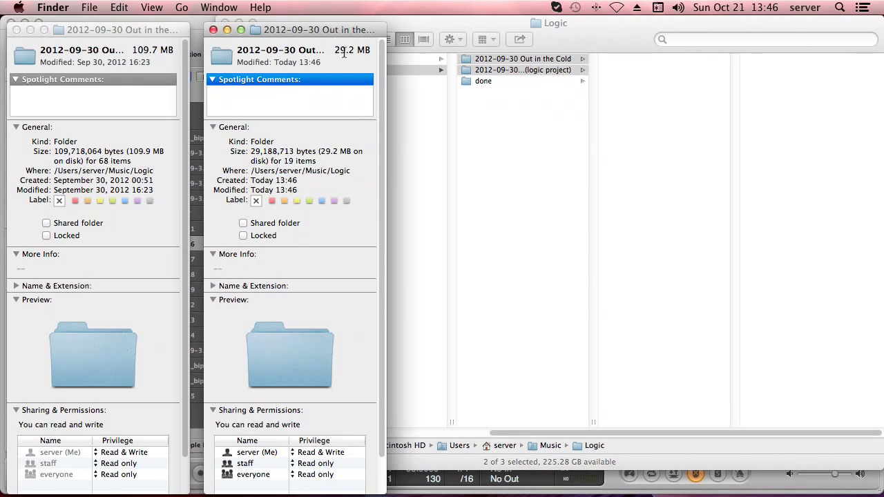
left_click(483, 126)
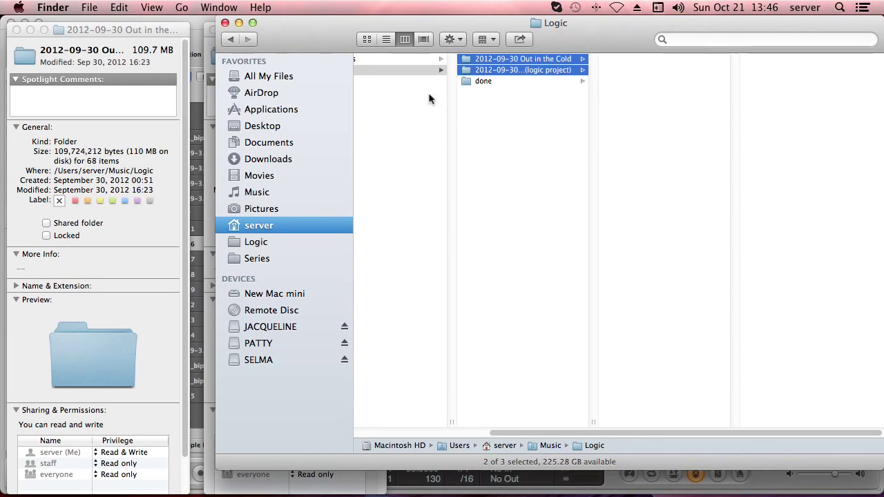
left_click(125, 28)
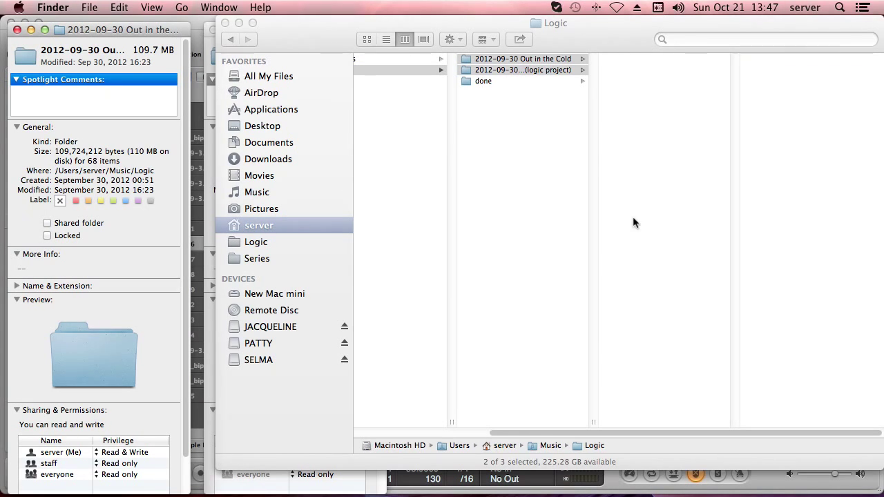
- Inspect the (logic project) copy: just the project file and a 15-item Audio Files folder
left_click(565, 205)
key("Up")
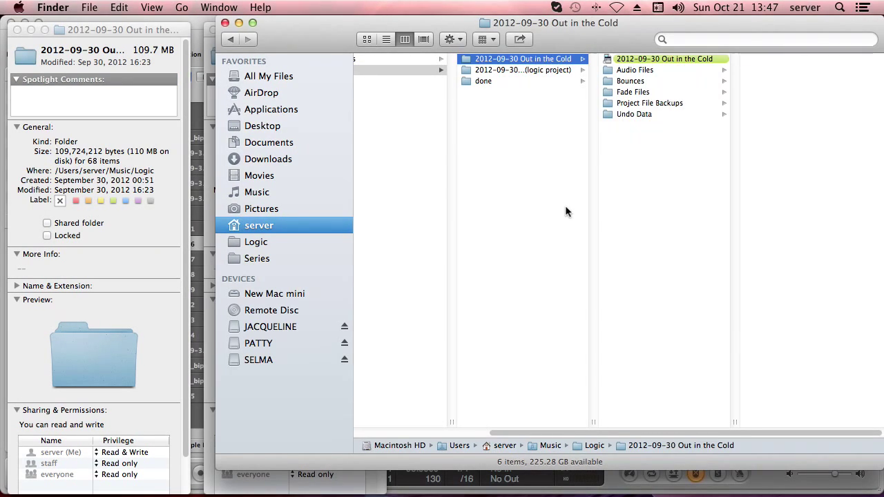
key("Down")
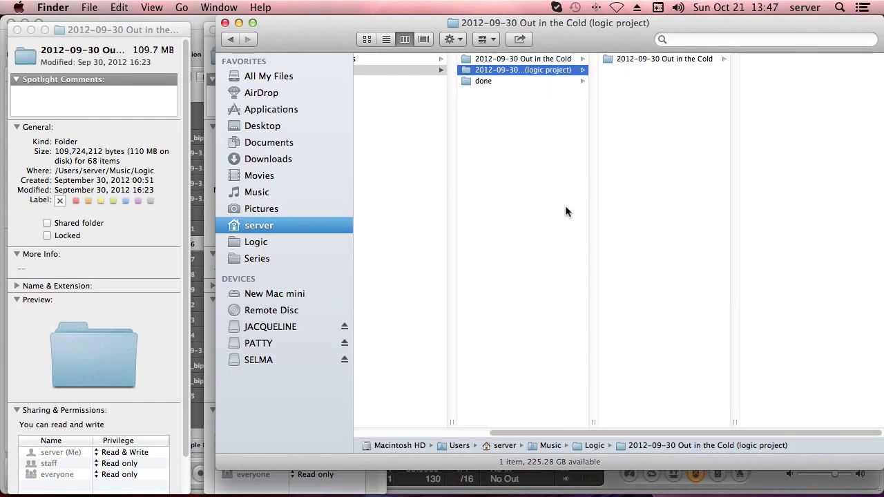
key("Right")
key("Right")
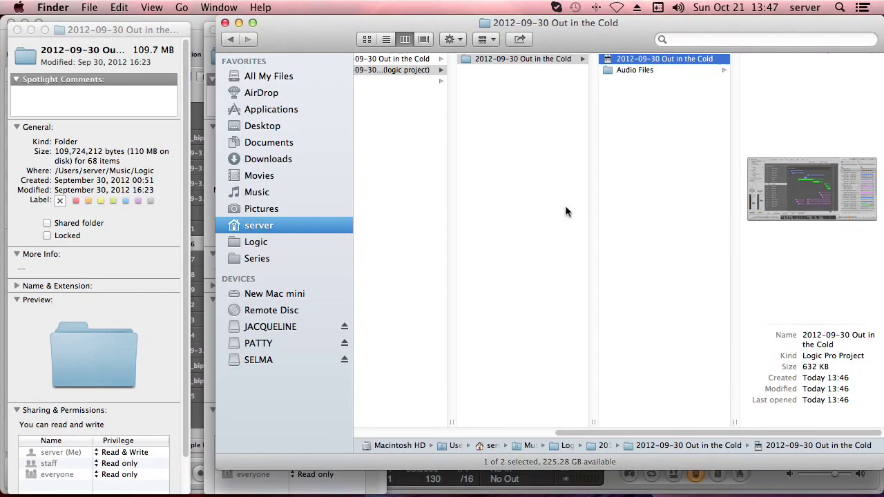
key("Down")
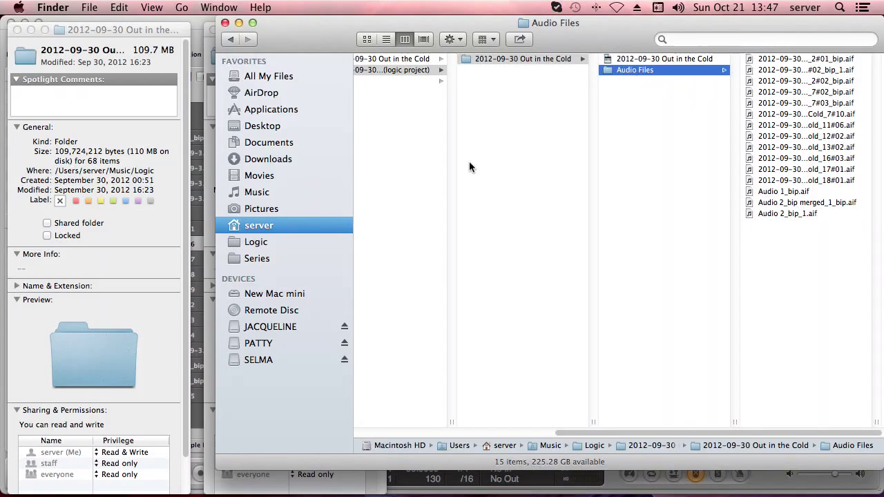
key("Left")
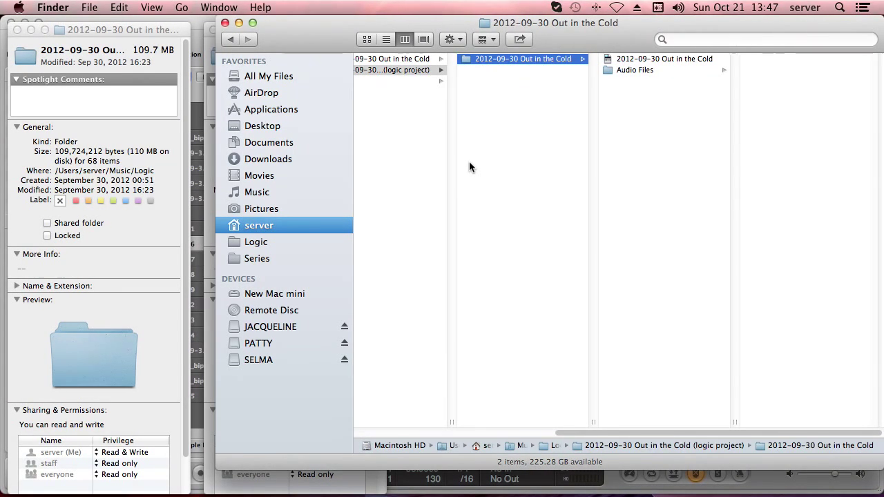
left_click(619, 72)
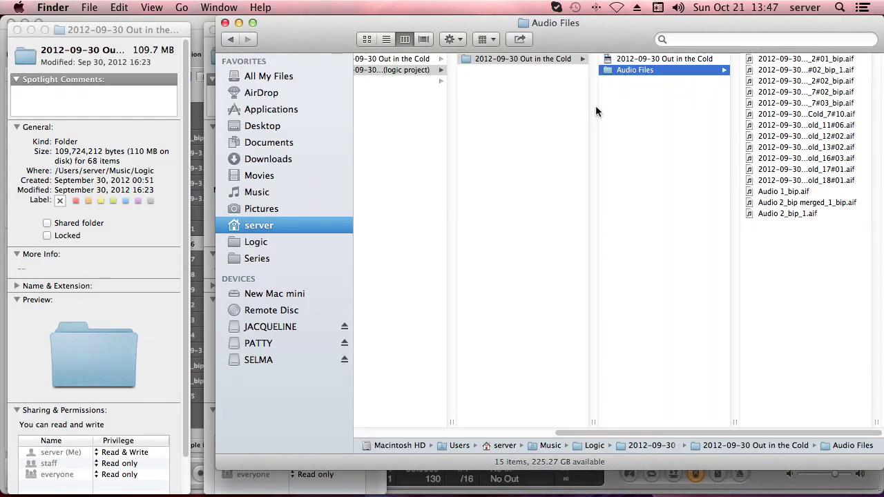
left_click(529, 58)
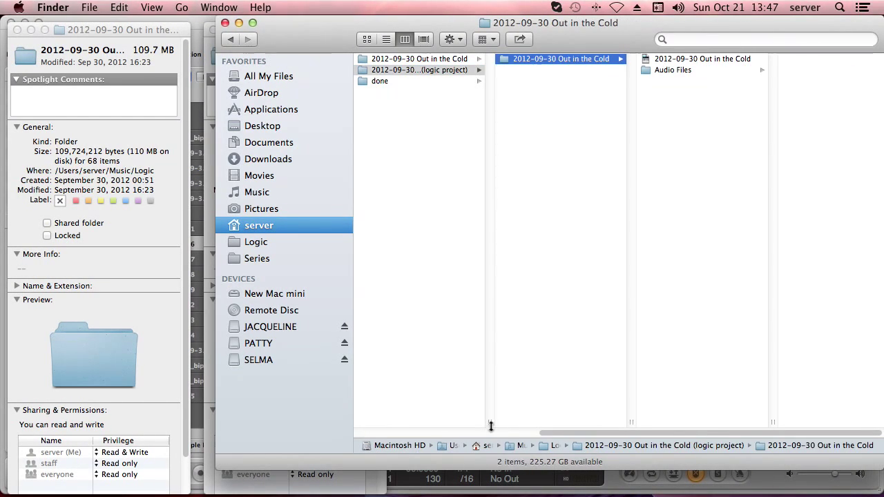
- In SimplyRAR, choose Best compression with Test archived files, add the copied project folder, and start Create RAR
mouse_move(405, 489)
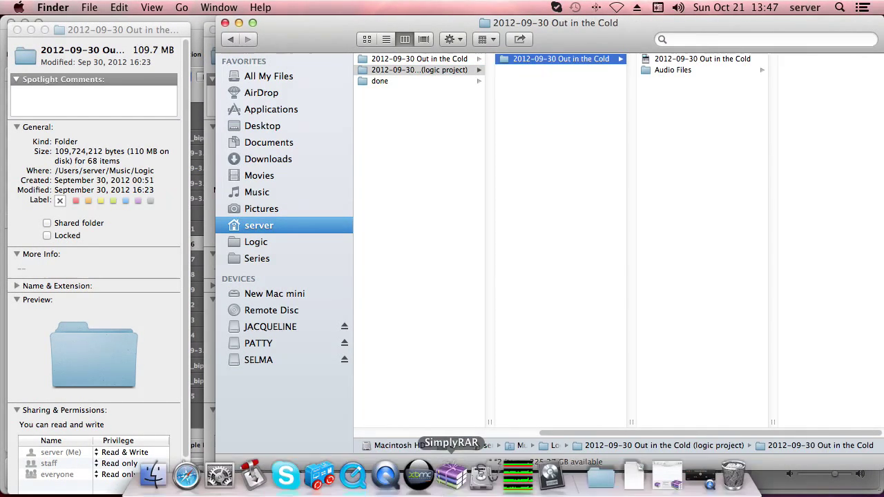
left_click(454, 476)
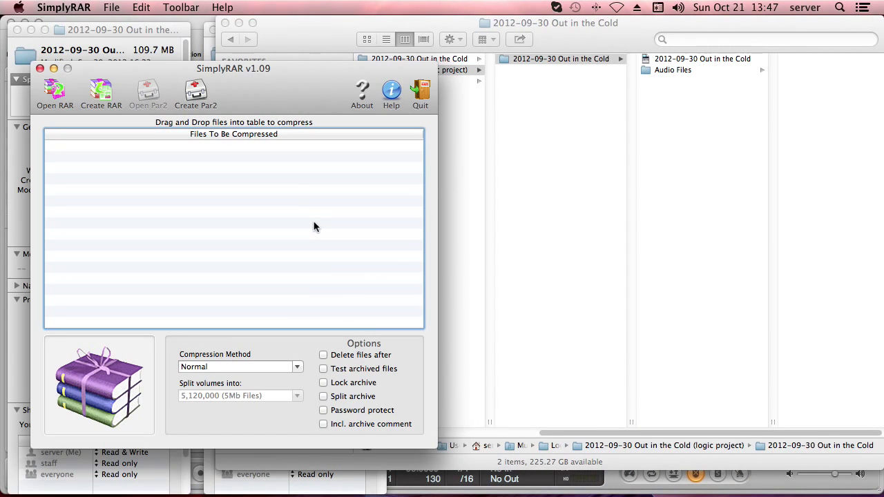
left_click(296, 368)
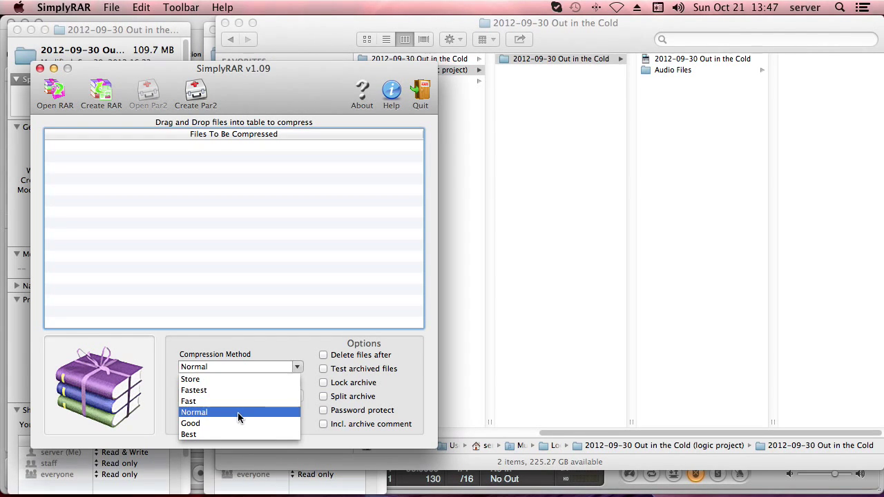
left_click(222, 433)
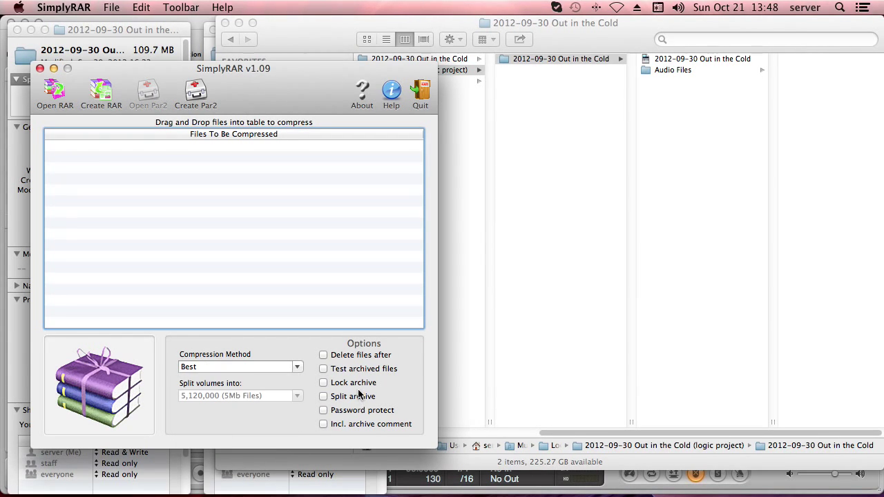
left_click(324, 370)
left_click_drag(574, 59, 327, 247)
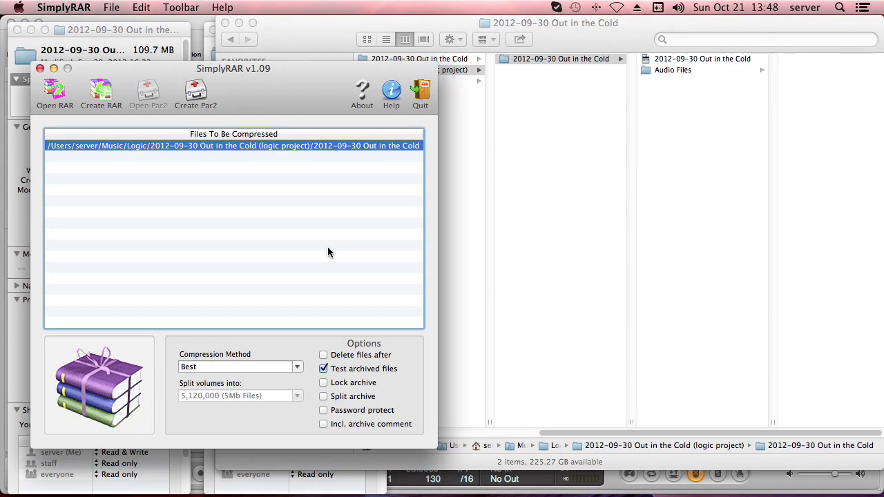
left_click(102, 93)
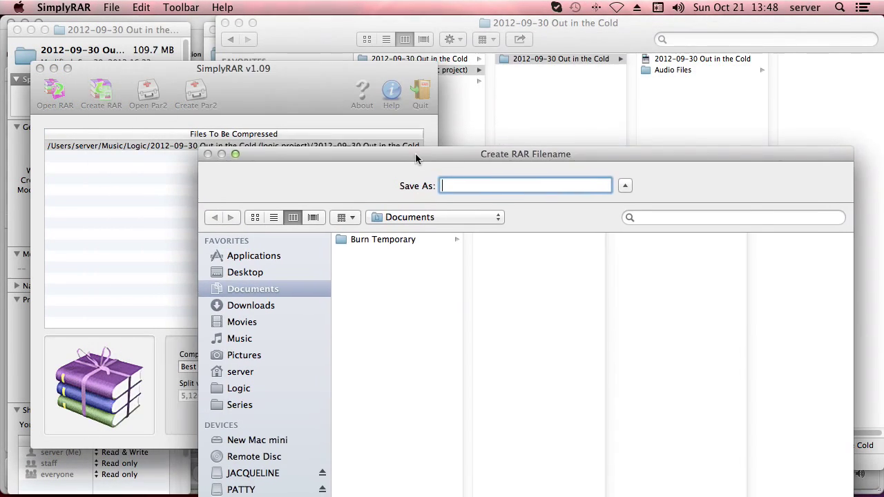
- Set the archive's save location to the (logic project) folder
left_click(512, 63)
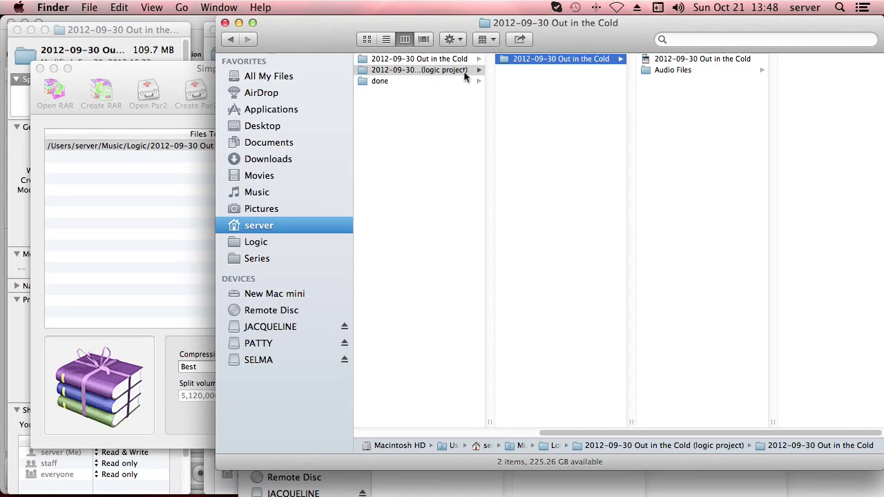
left_click_drag(420, 30, 781, 29)
left_click_drag(504, 176, 405, 149)
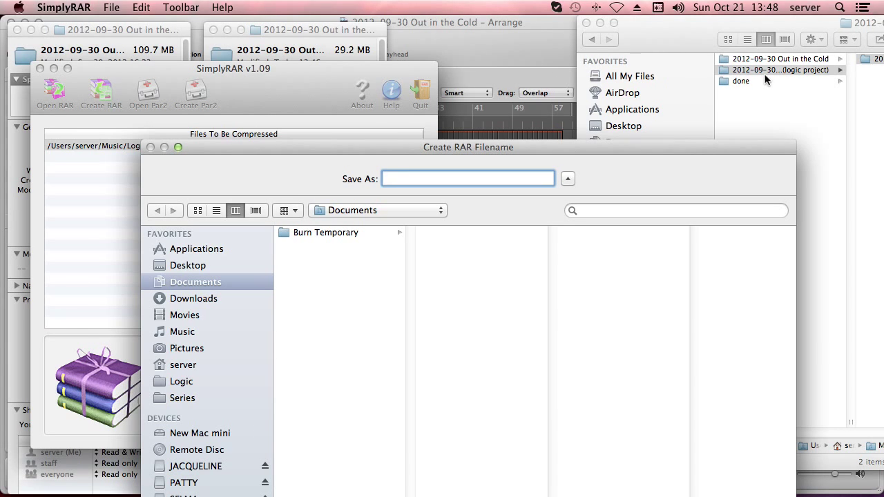
left_click_drag(727, 73, 316, 335)
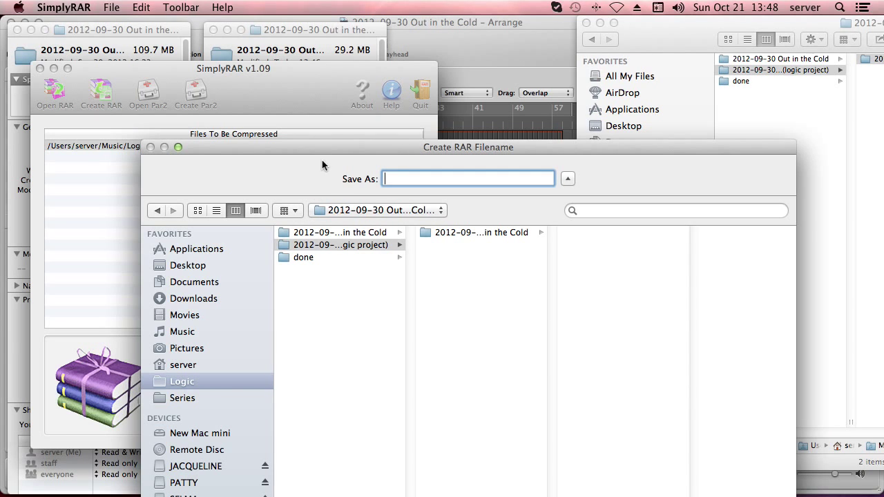
- Name the archive '2012-09-30 Out in the Cold (logic project)' from the folder name and create it
left_click_drag(312, 148, 271, 7)
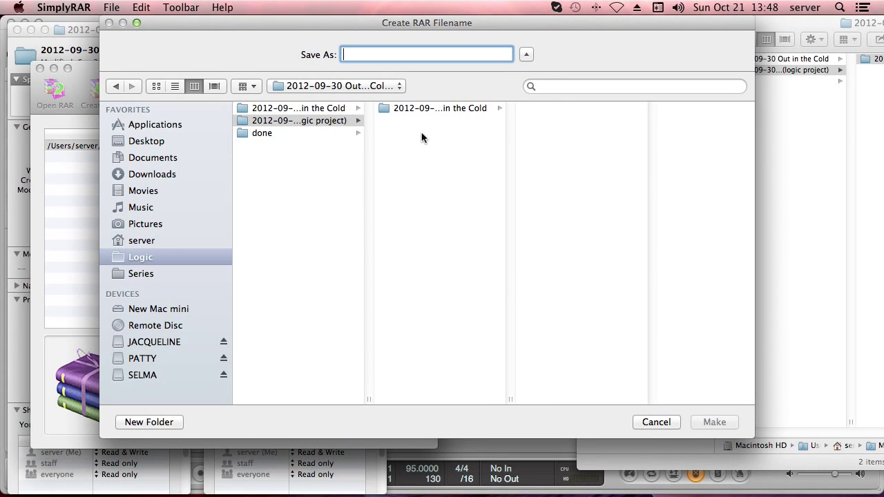
left_click(795, 218)
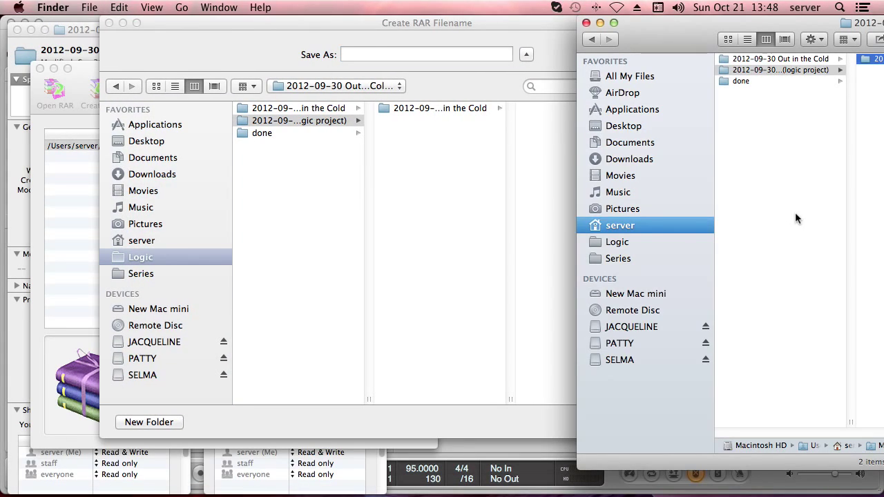
key("Return")
key("super+c")
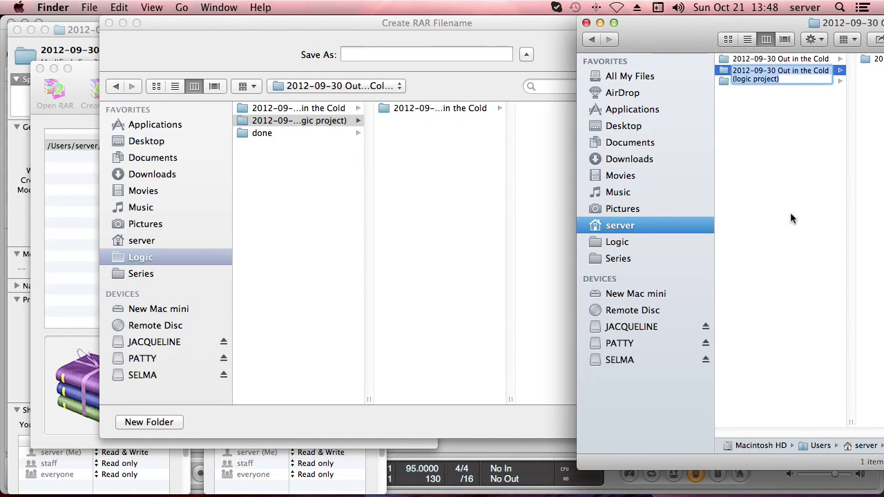
left_click(412, 198)
left_click(363, 60)
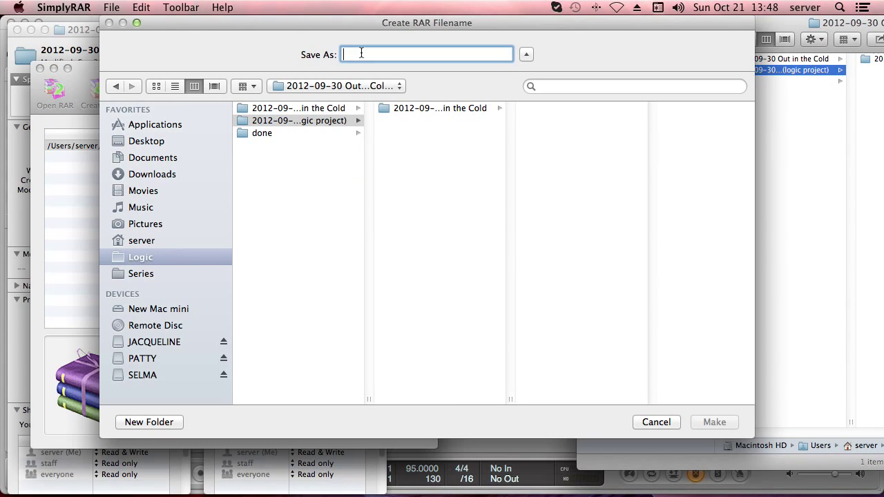
key("super+v")
left_click(715, 422)
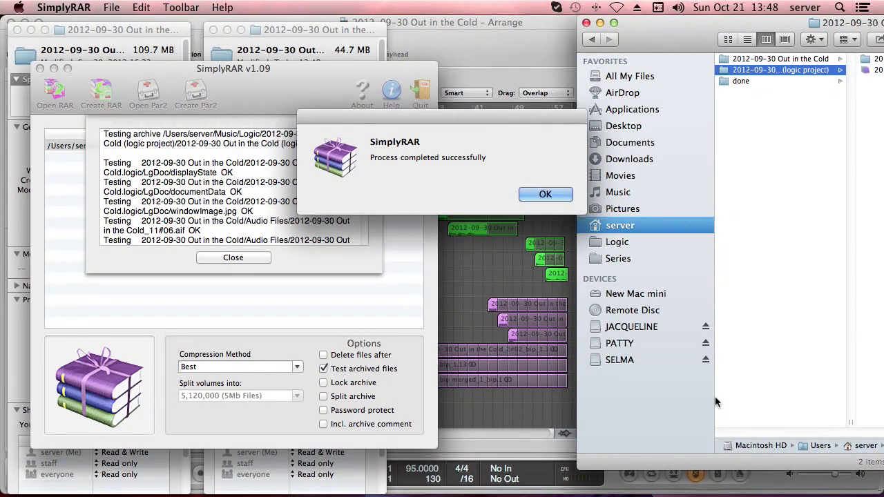
- Dismiss the success alert, check the test log ends with All OK, and close it
left_click(544, 193)
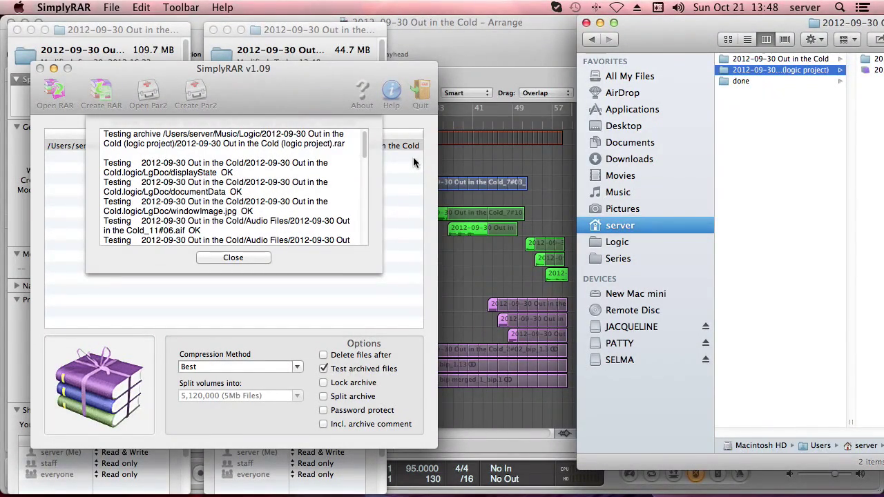
left_click_drag(366, 148, 373, 250)
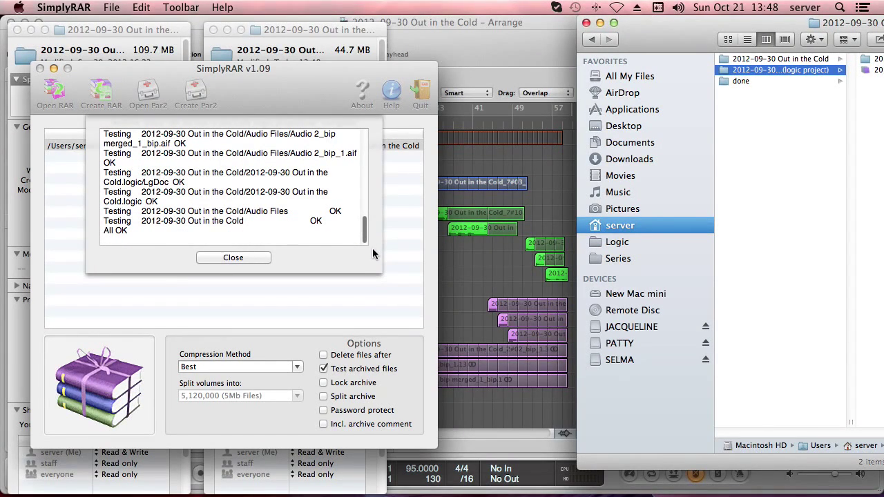
left_click(233, 257)
left_click_drag(666, 38, 352, 6)
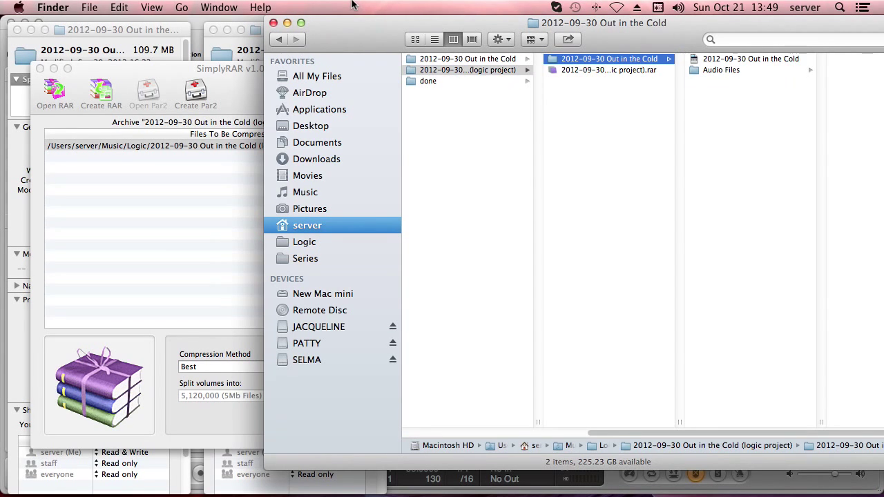
key("super+a")
key("super+i")
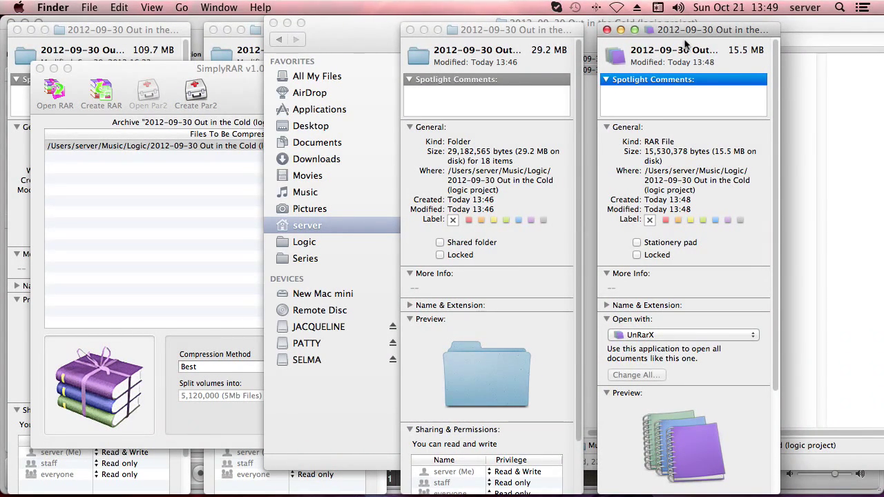
left_click(606, 30)
left_click(410, 29)
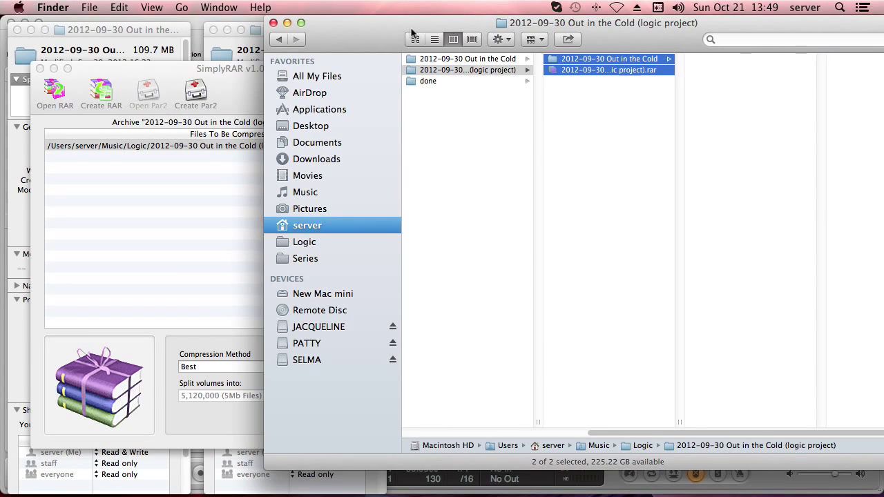
left_click_drag(408, 22, 330, 18)
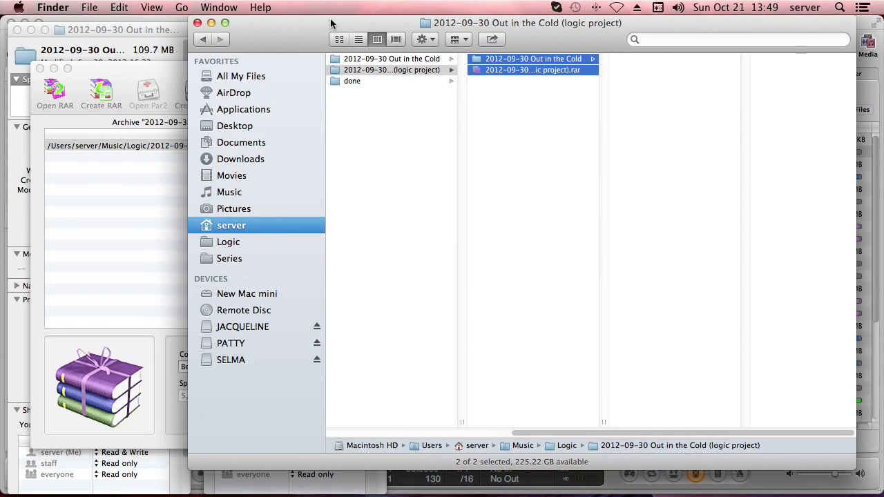
- Delete the uncompressed project copy and move Bounces into the (logic project) folder
key("Up")
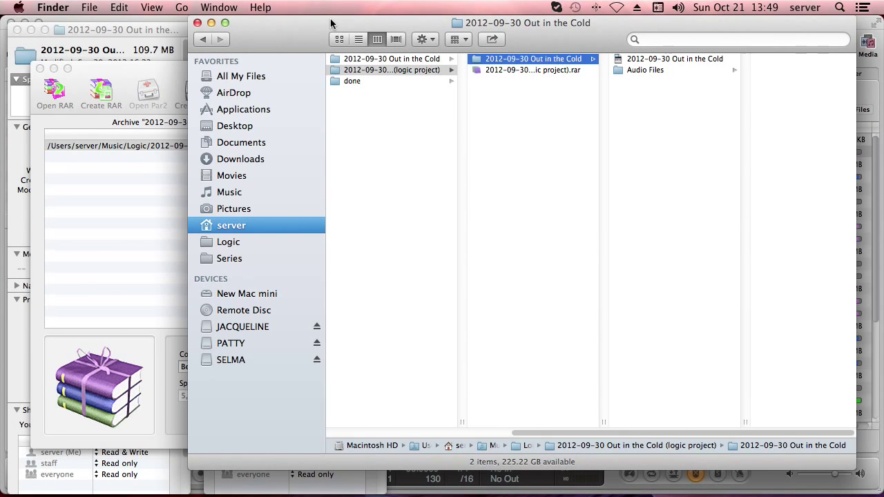
key("super+BackSpace")
key("Up")
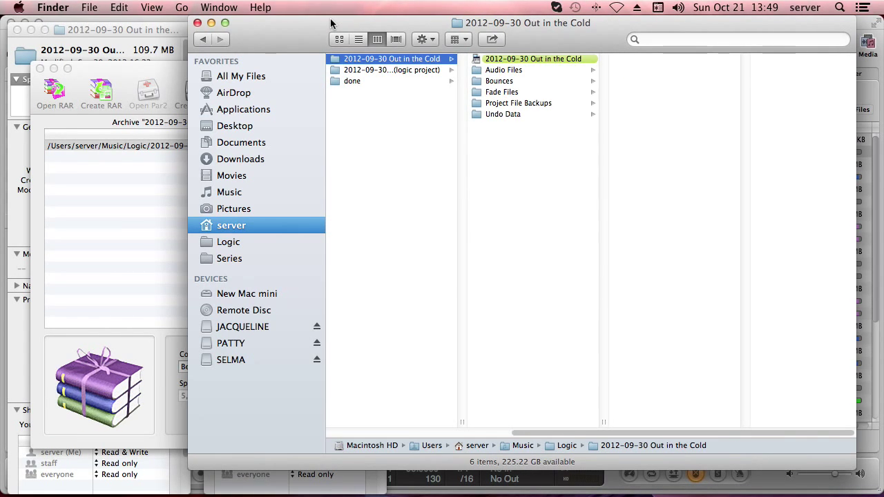
key("Right")
key("Down")
key("Down")
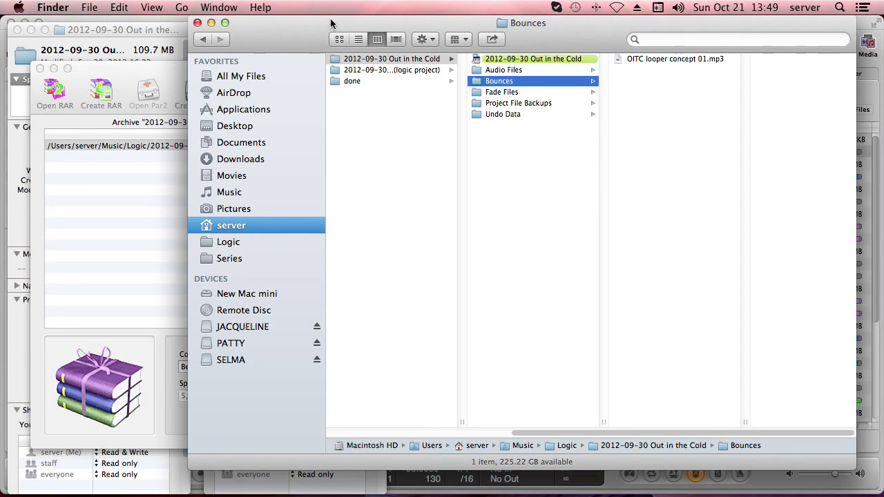
left_click_drag(475, 82, 424, 68)
- Verify the folder holds the 15.5 MB RAR and Bounces with 'OITC looper concept 01.mp3'
left_click(424, 70)
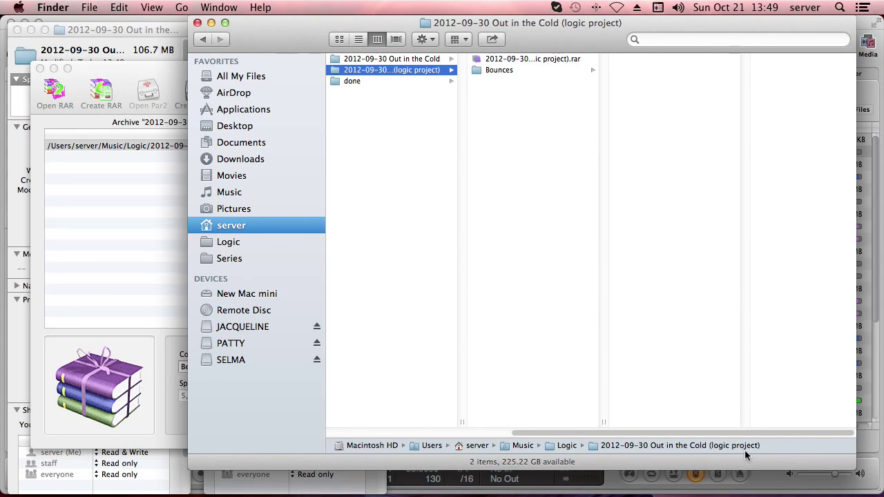
key("Right")
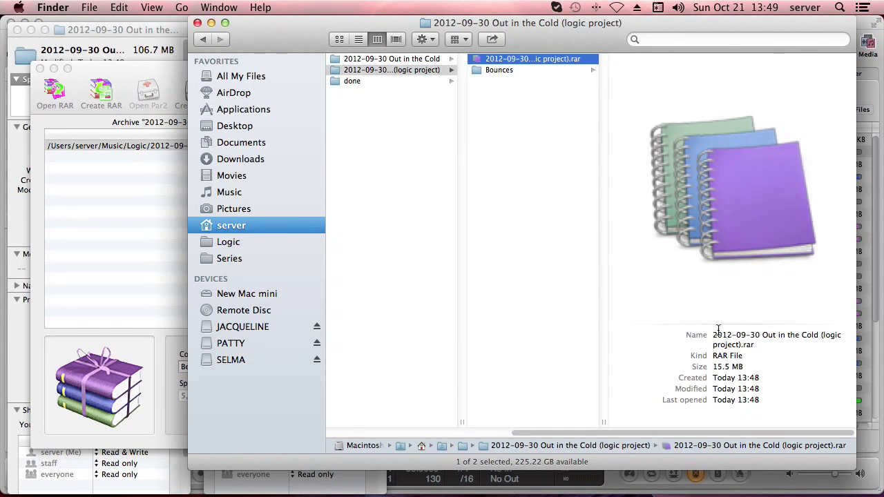
key("Down")
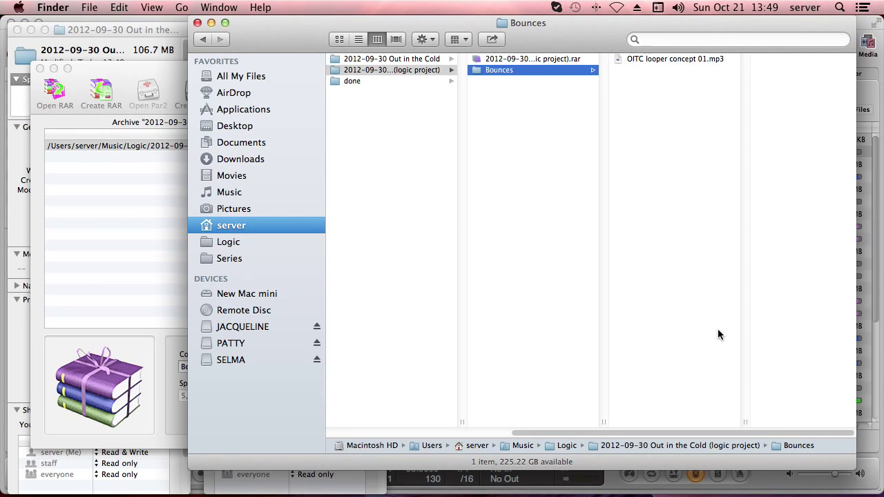
key("Up")
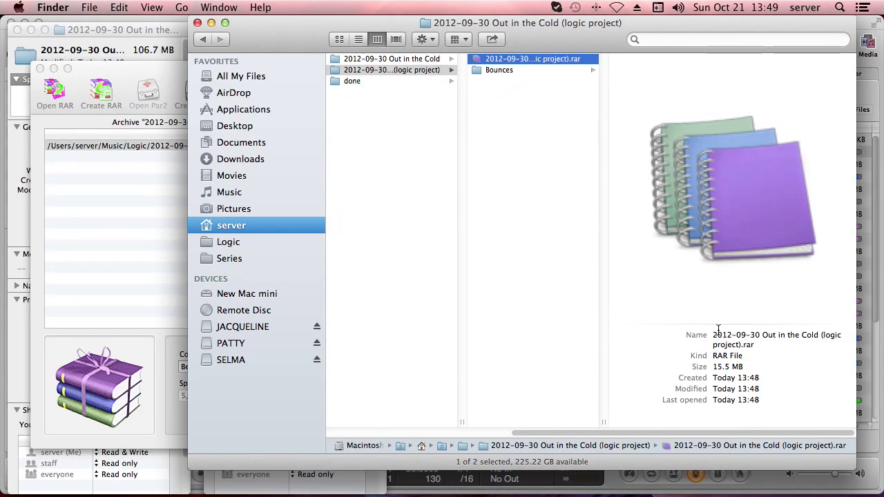